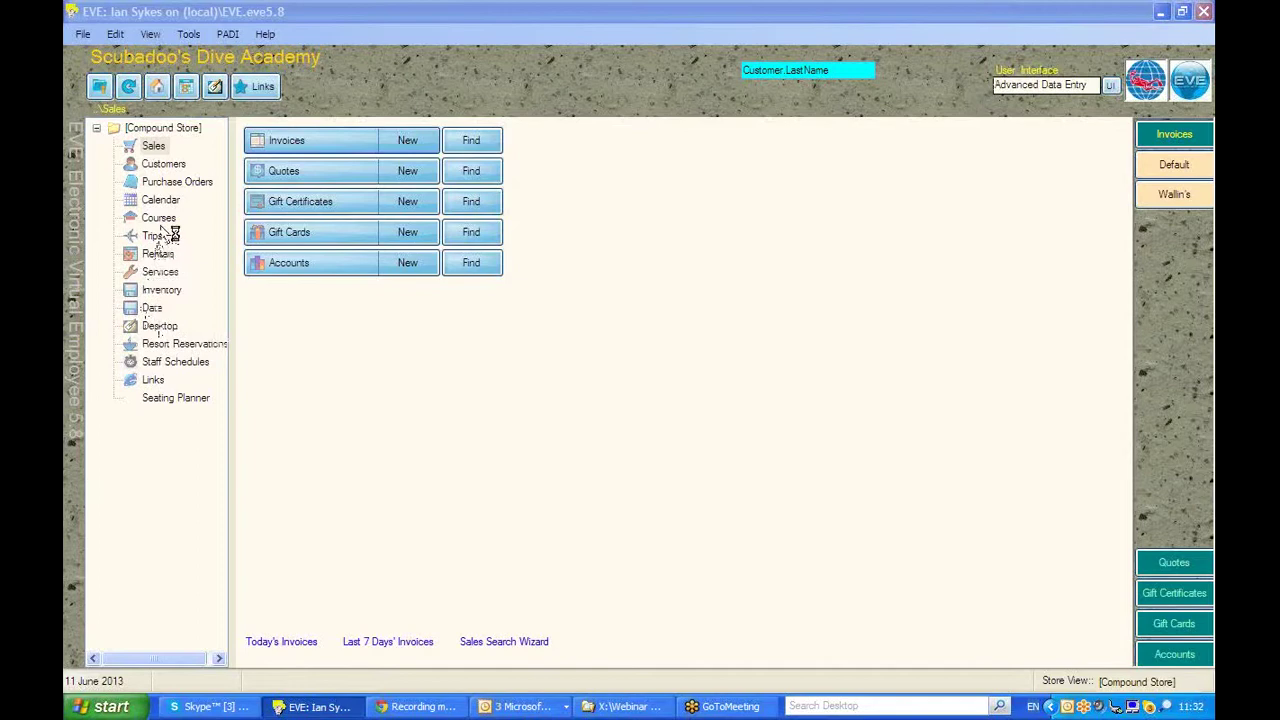
- Create a new blank purchase order from the Purchase Orders section
click(155, 185)
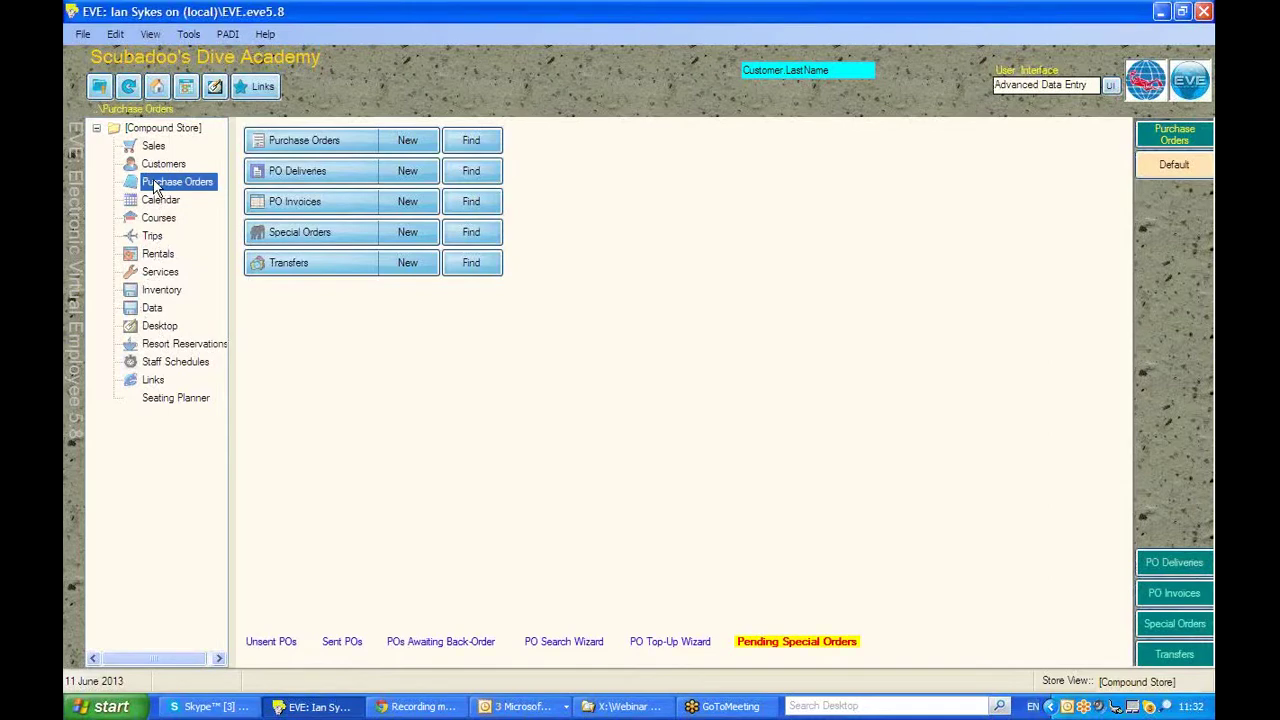
click(409, 141)
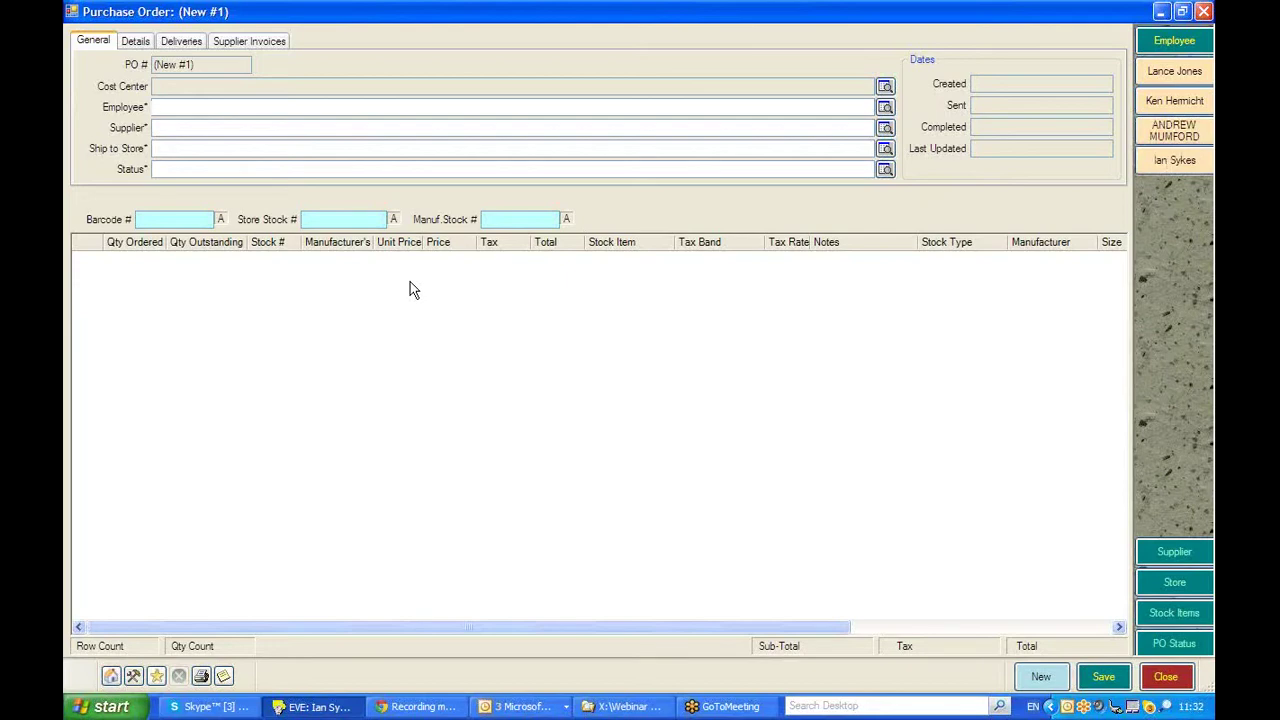
- Fill in the employee, supplier PADI EMEA, store Scubadoo's Dive Academy and status Unsent
click(183, 128)
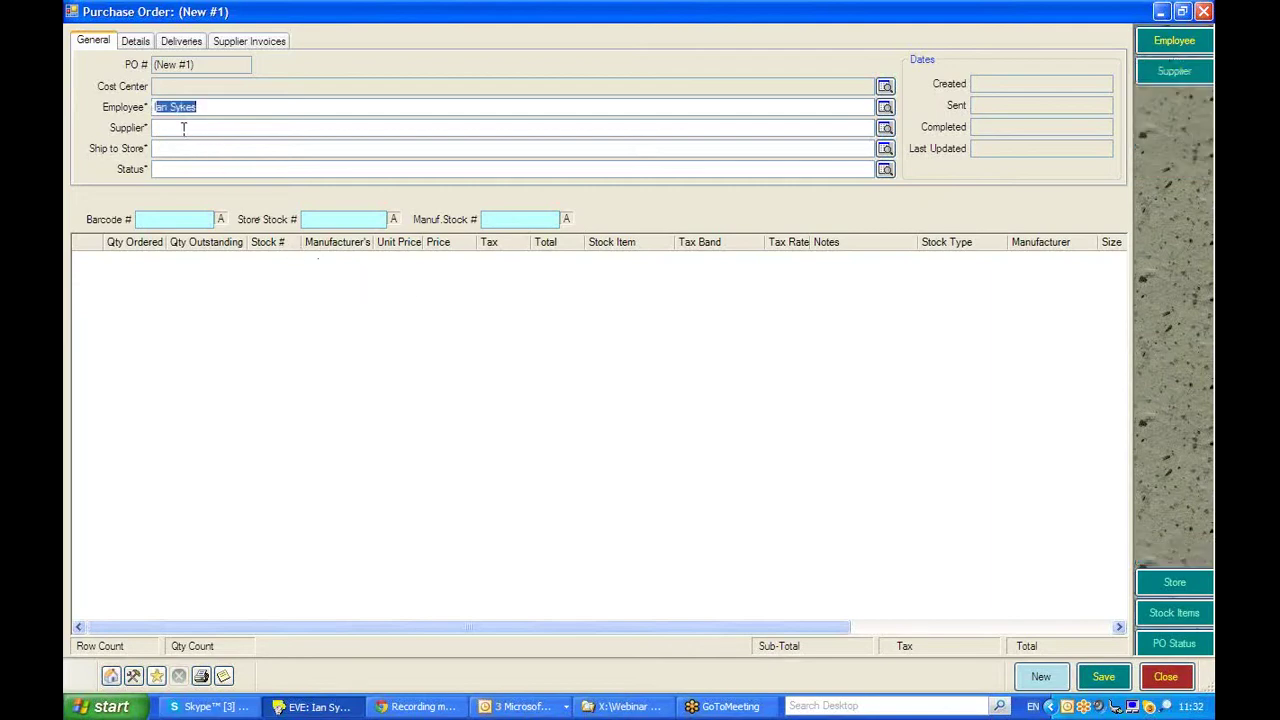
text(PADI Americas)
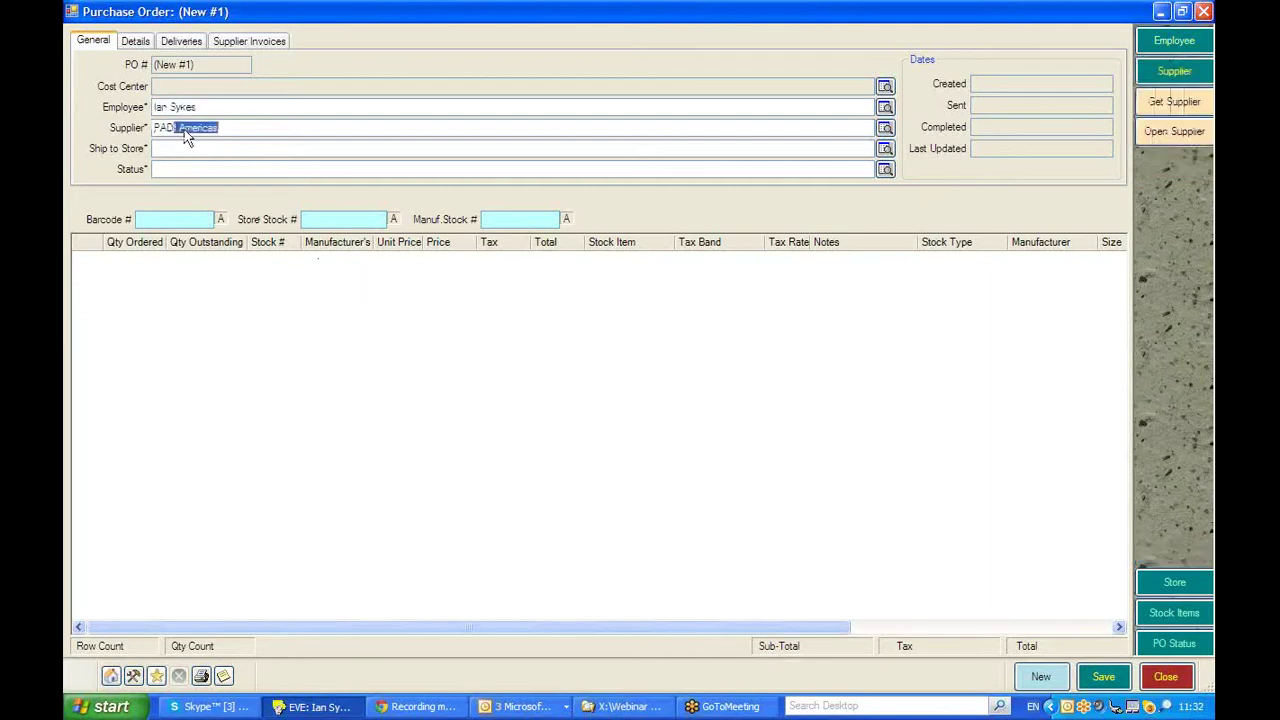
key(Down)
click(157, 148)
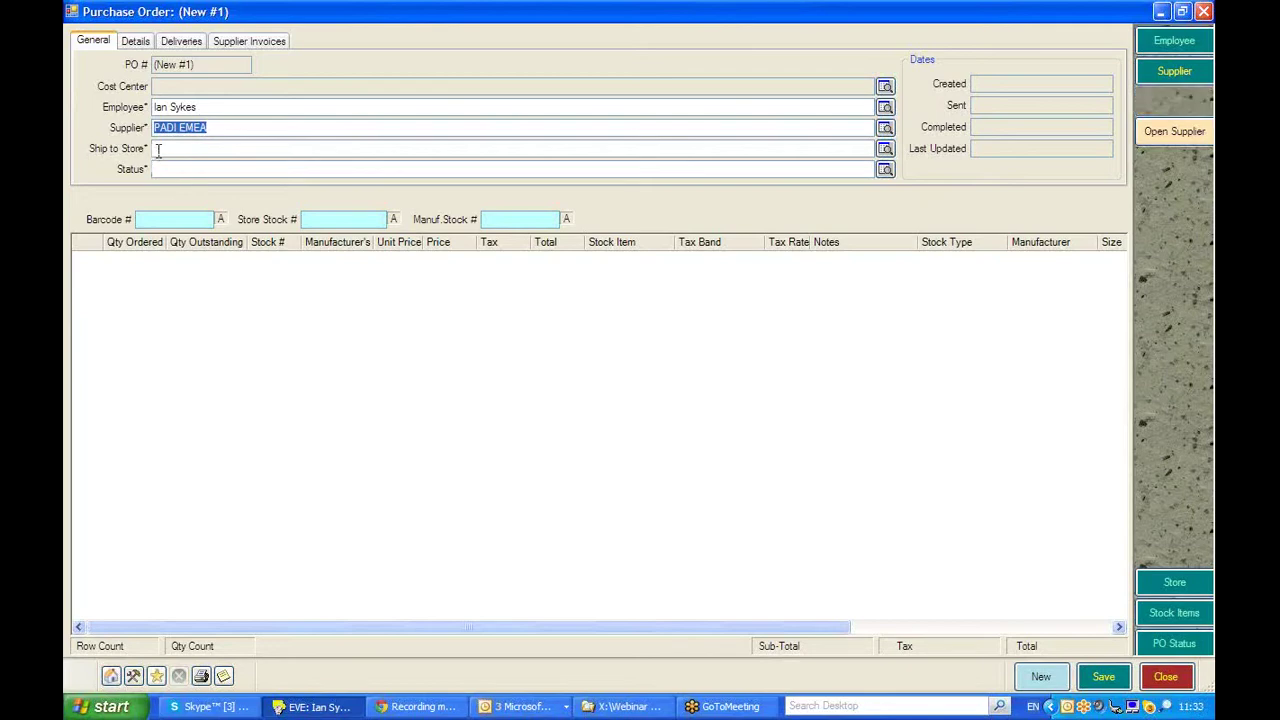
text(Scubadoo's Dive Academy)
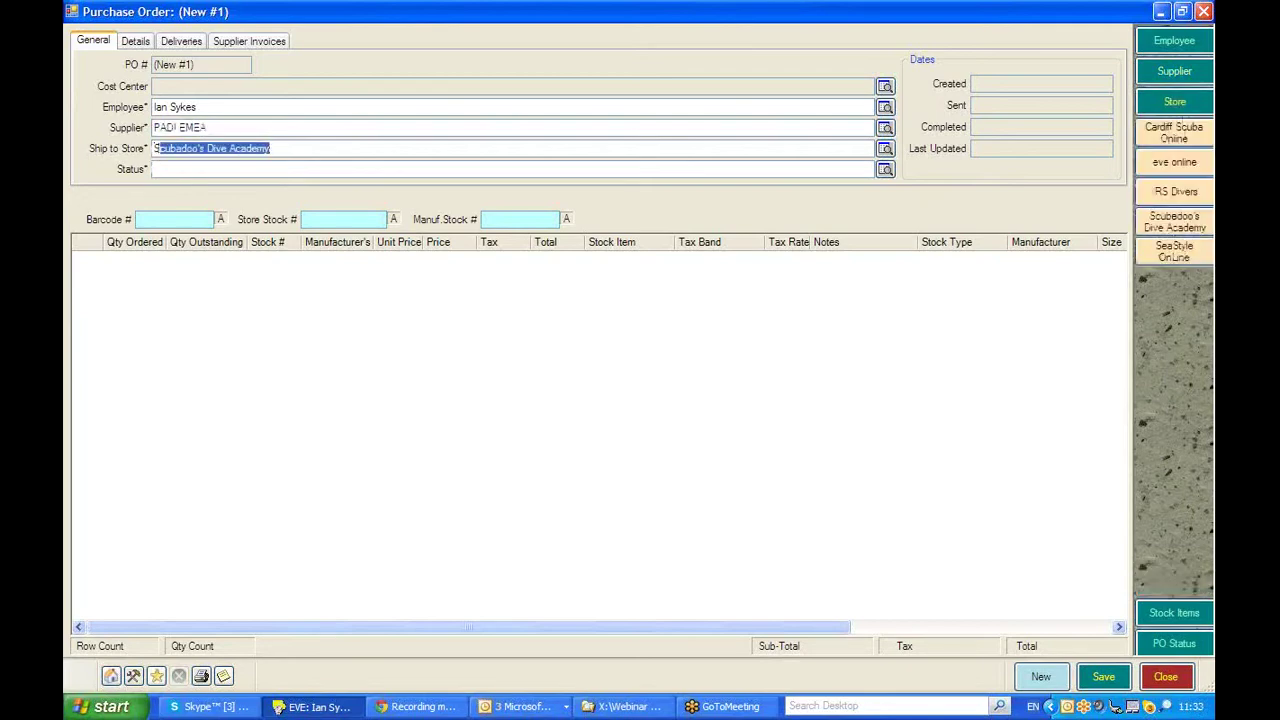
click(223, 169)
text(Unsent)
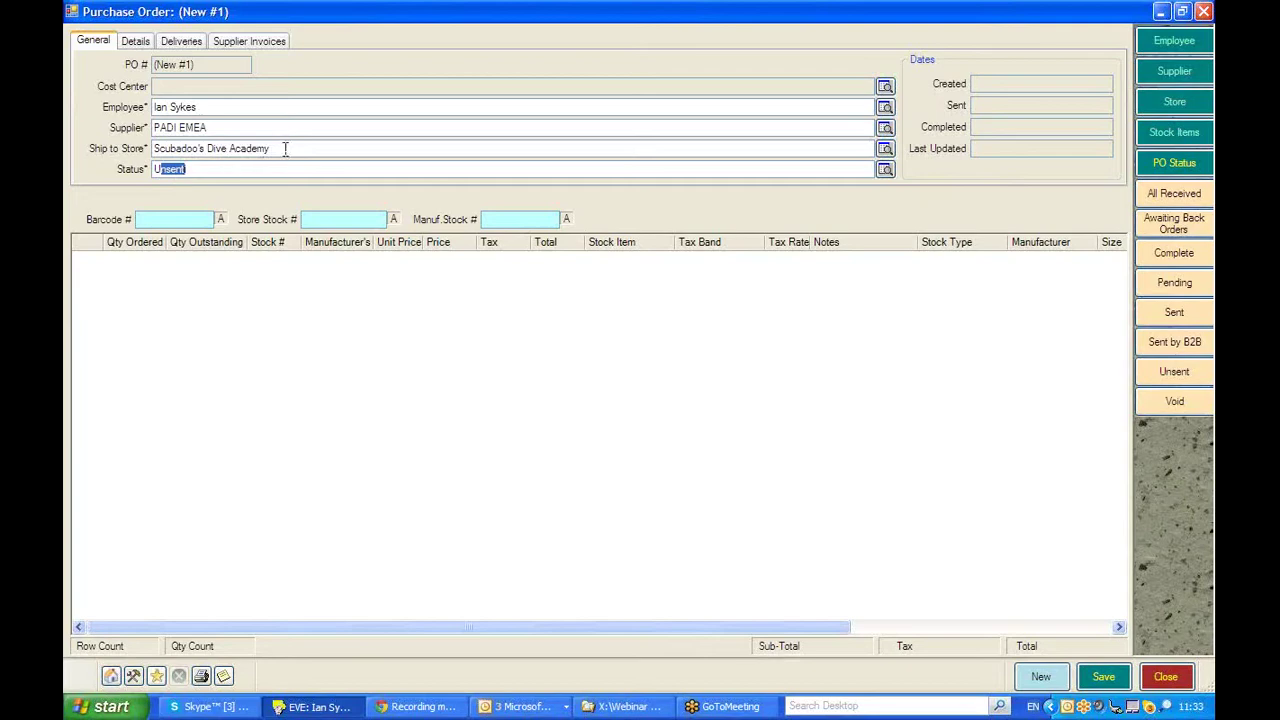
- Reopen the employee, supplier, ship-to store and status choice lists to review them
click(213, 106)
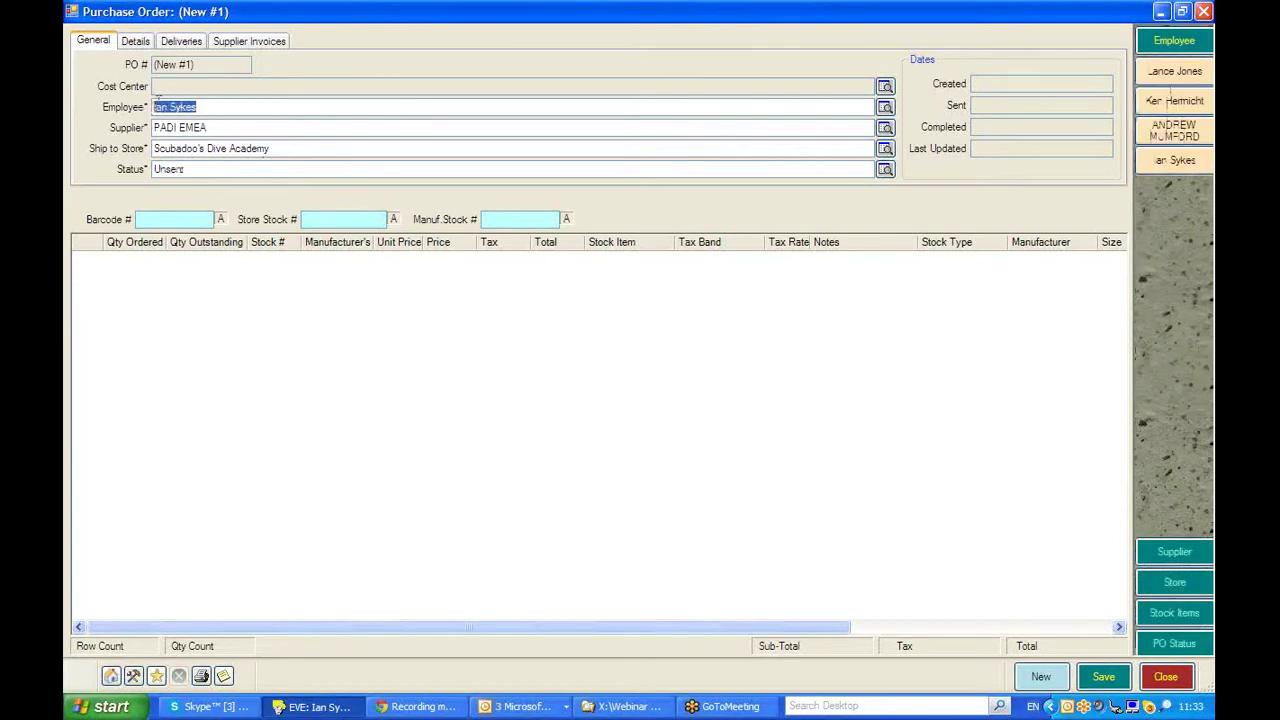
click(240, 127)
click(284, 148)
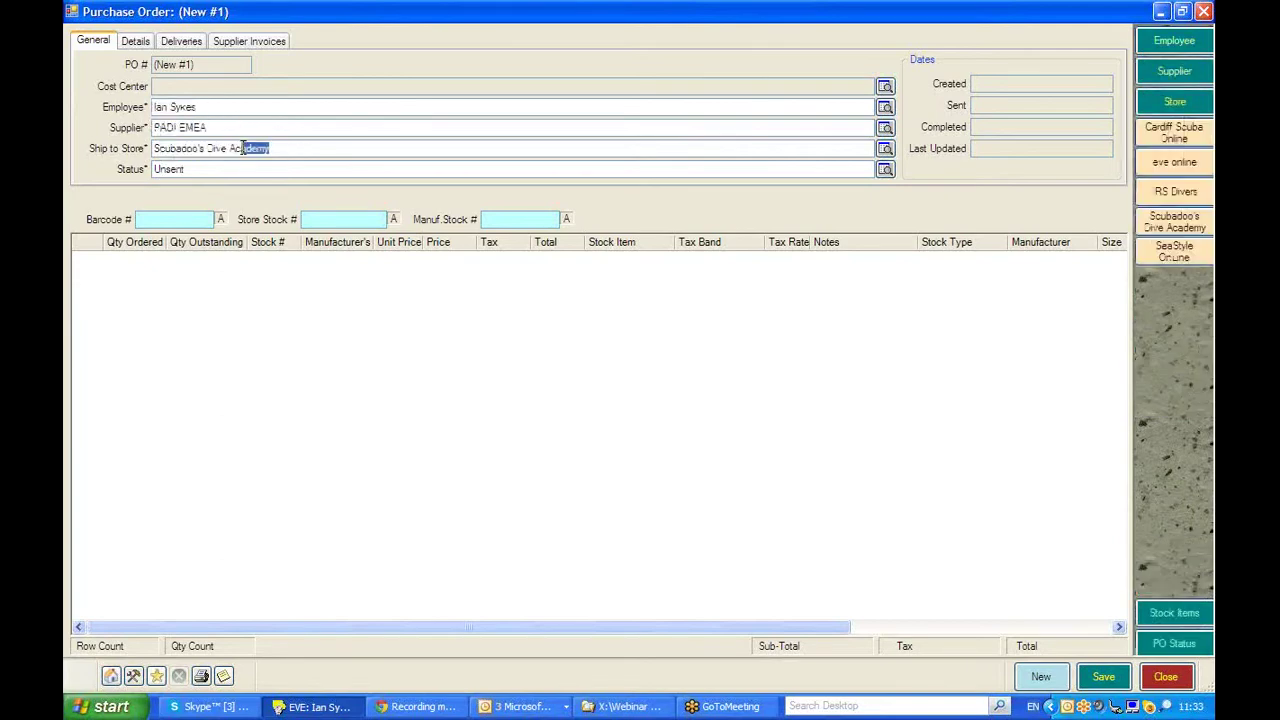
click(209, 166)
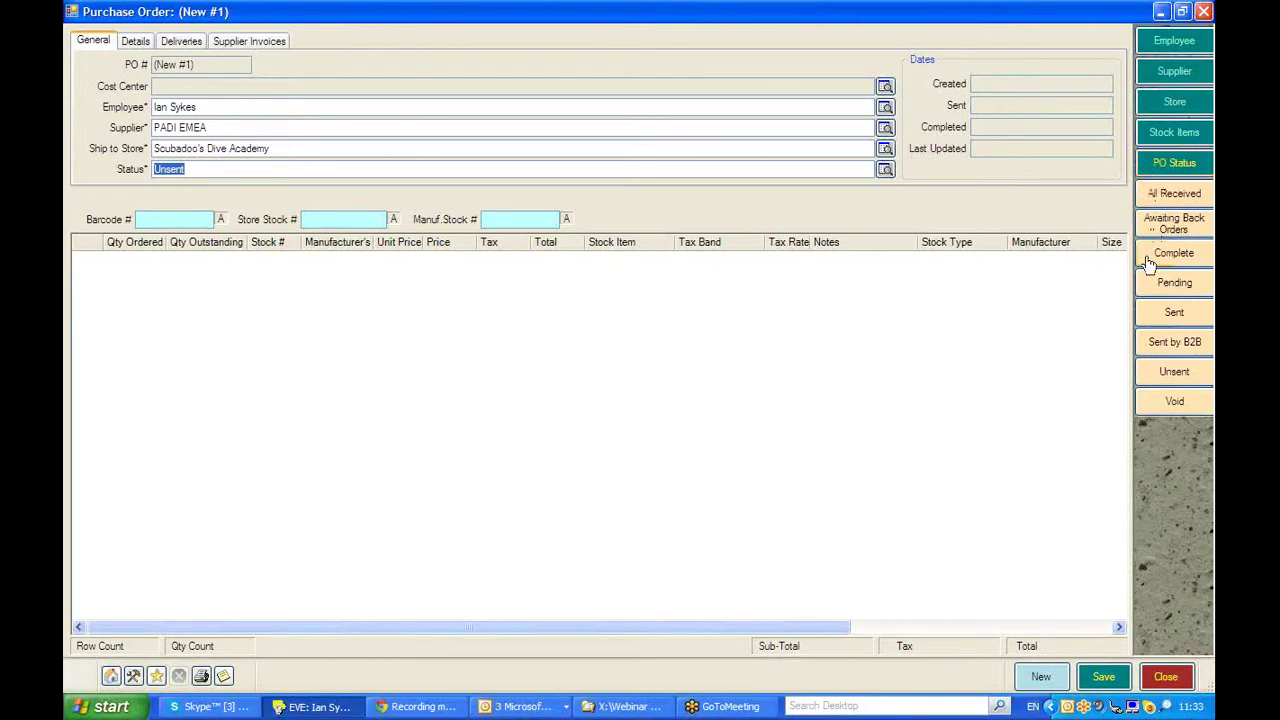
- Keep the status as Unsent and show the Stock Items options panel
click(1170, 378)
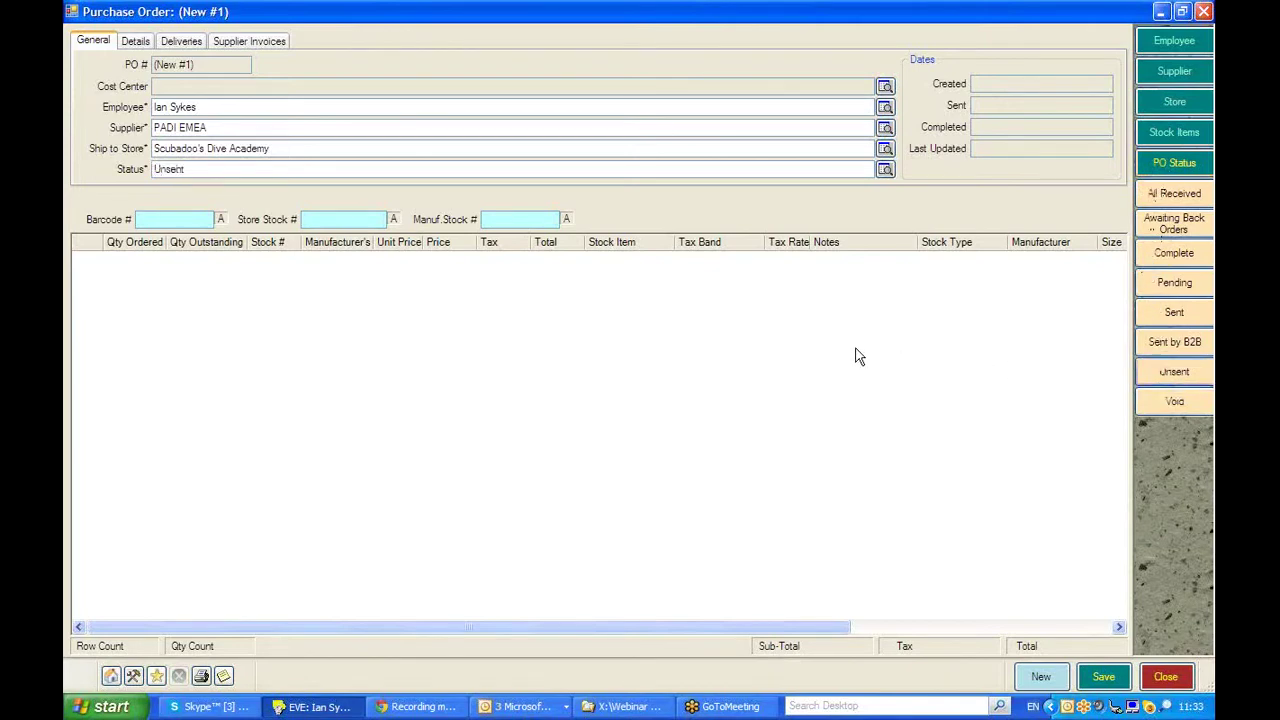
click(1177, 136)
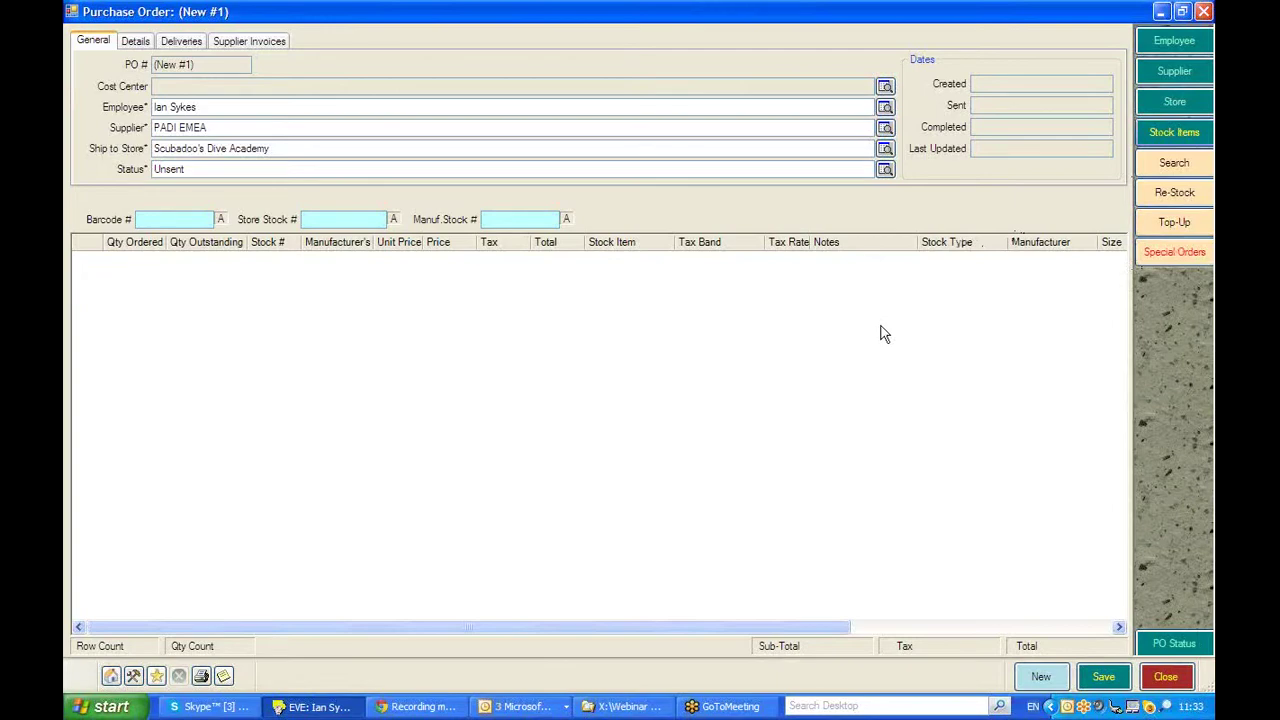
- Search stock items filtered to stock type TRAINING MATERIALS
click(1176, 163)
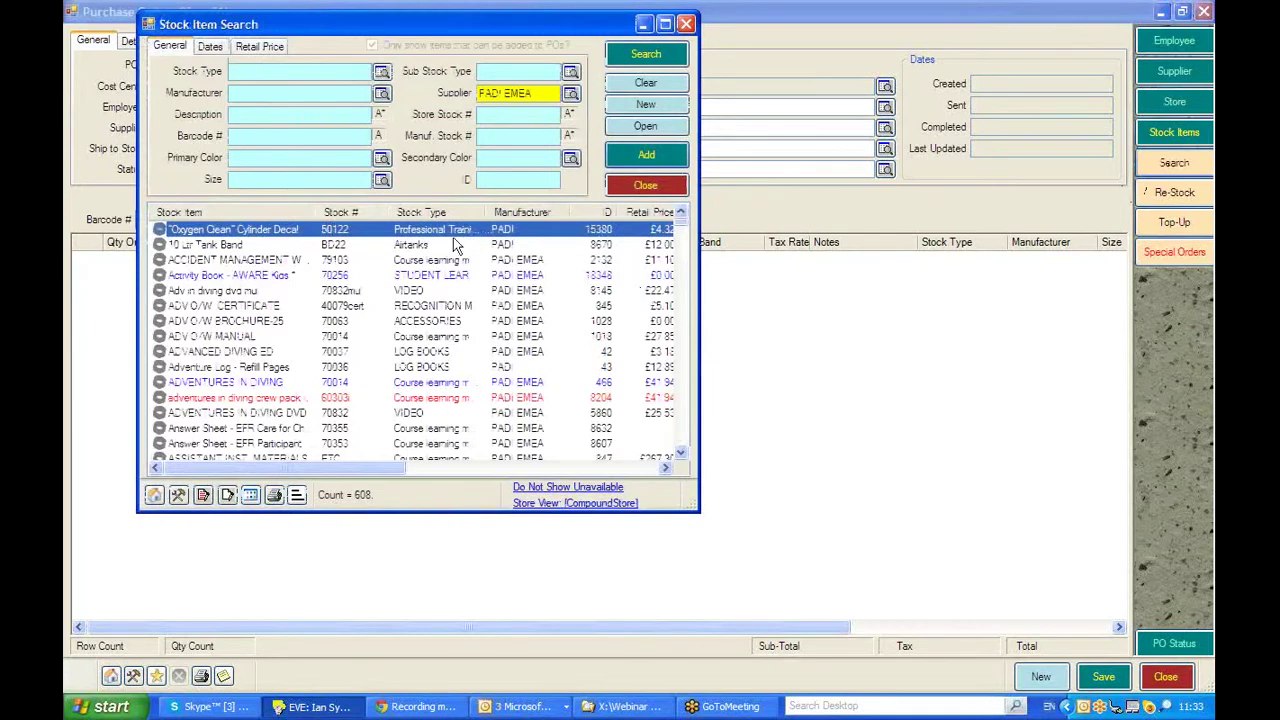
click(249, 73)
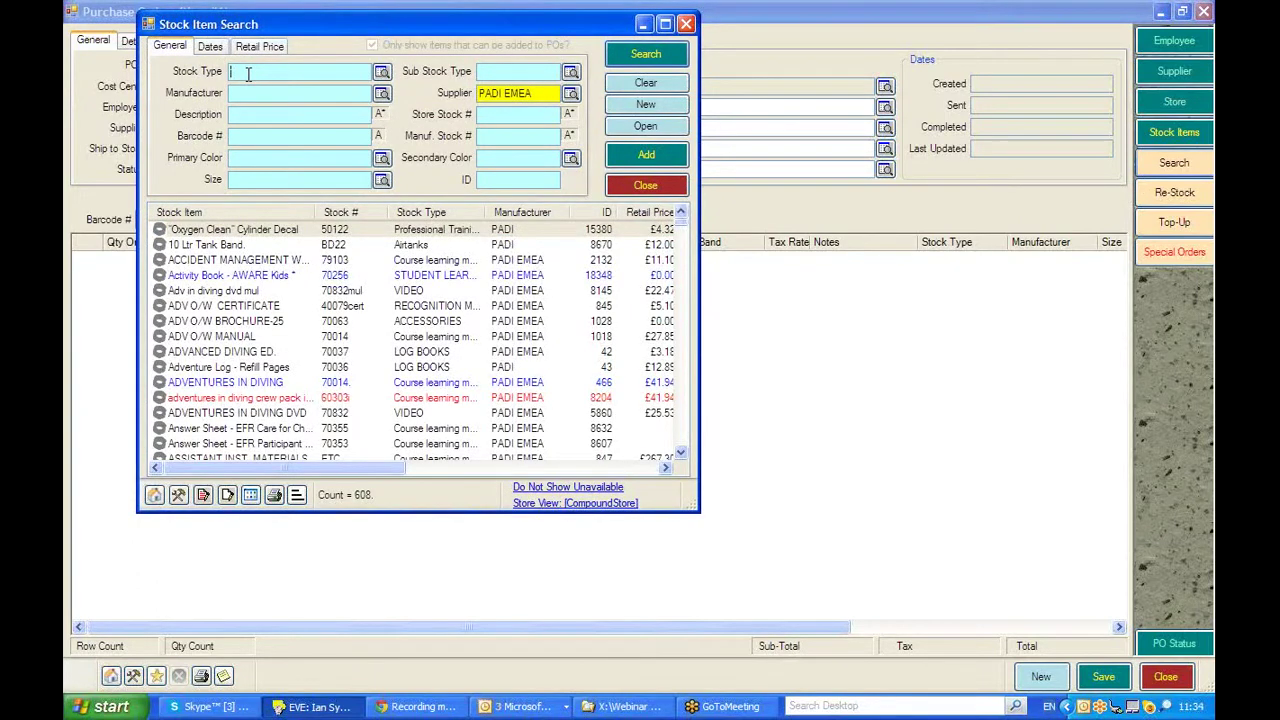
text(TRAINING MATERIALS)
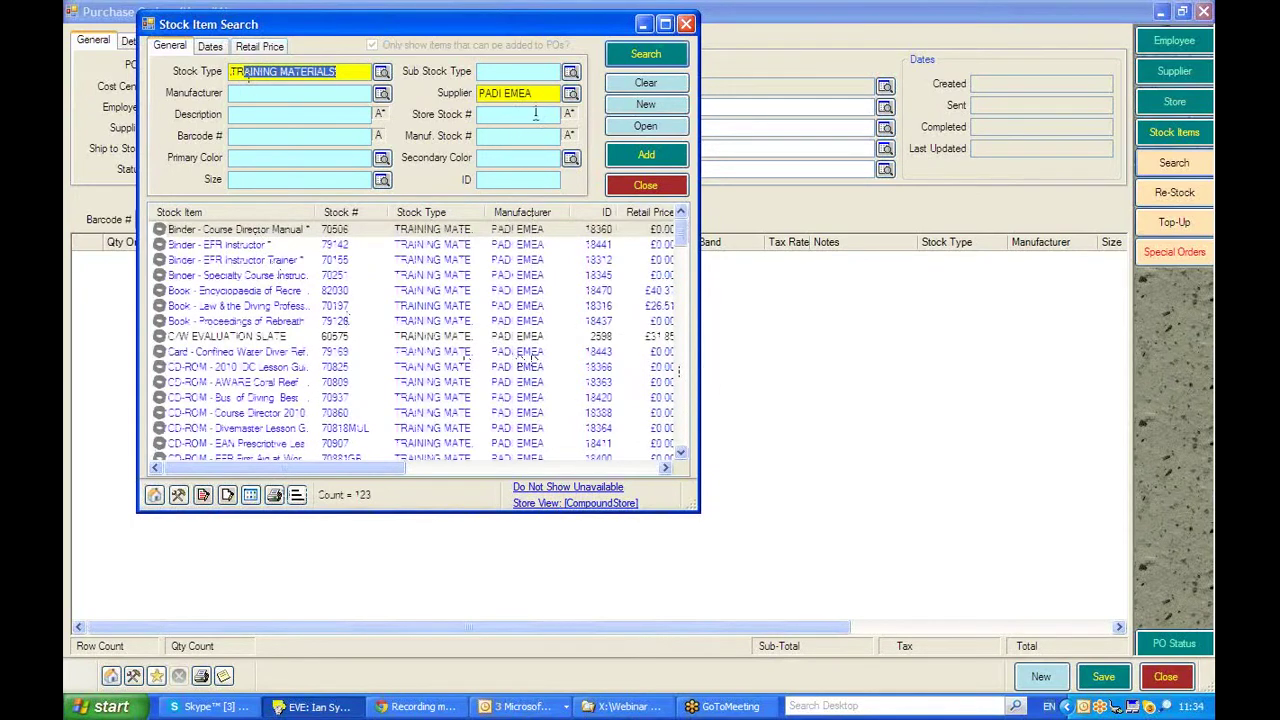
scroll(683, 420, down, 6)
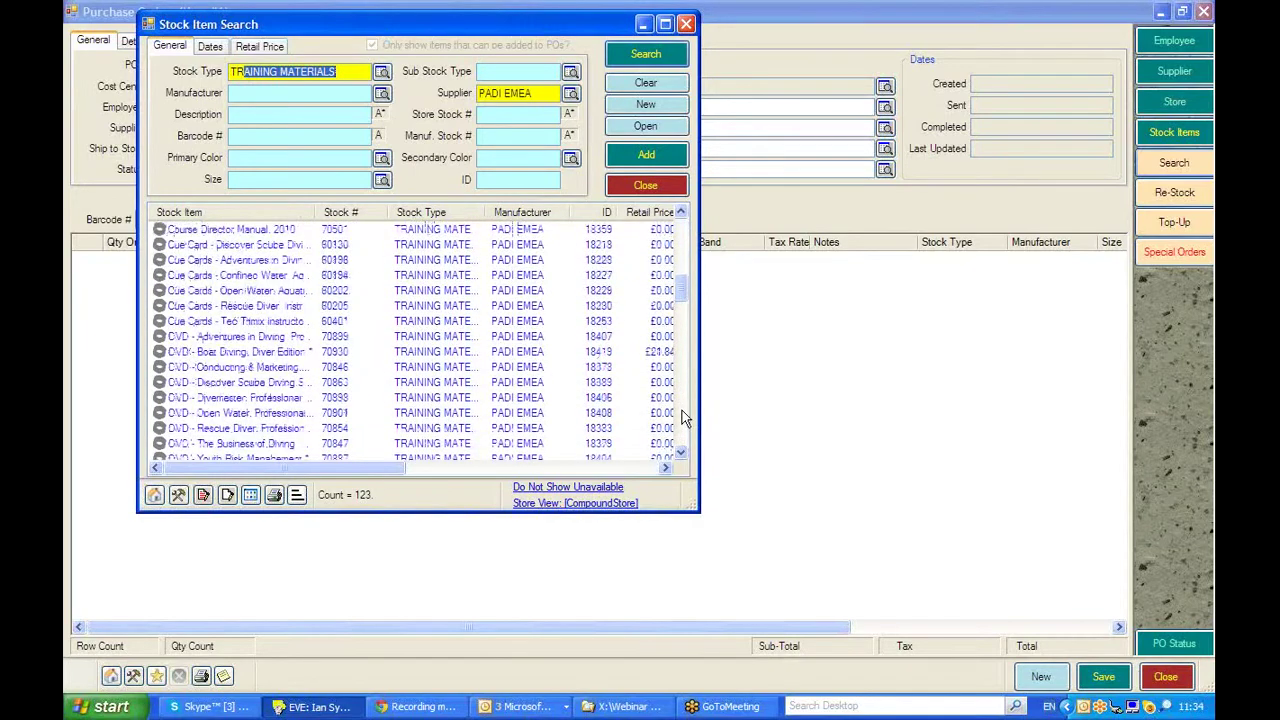
scroll(683, 418, down, 10)
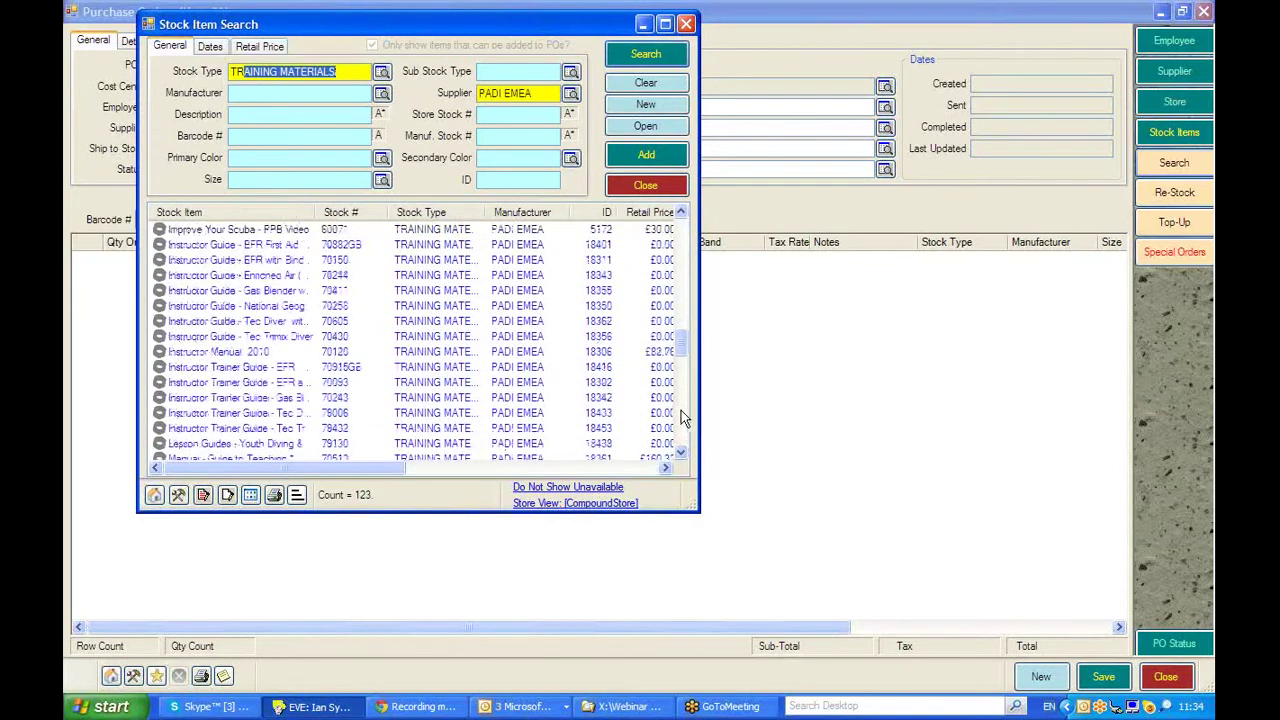
- Add the gas blender and tec diver instructor guides and the confined water slate
click(229, 291)
double_click(229, 291)
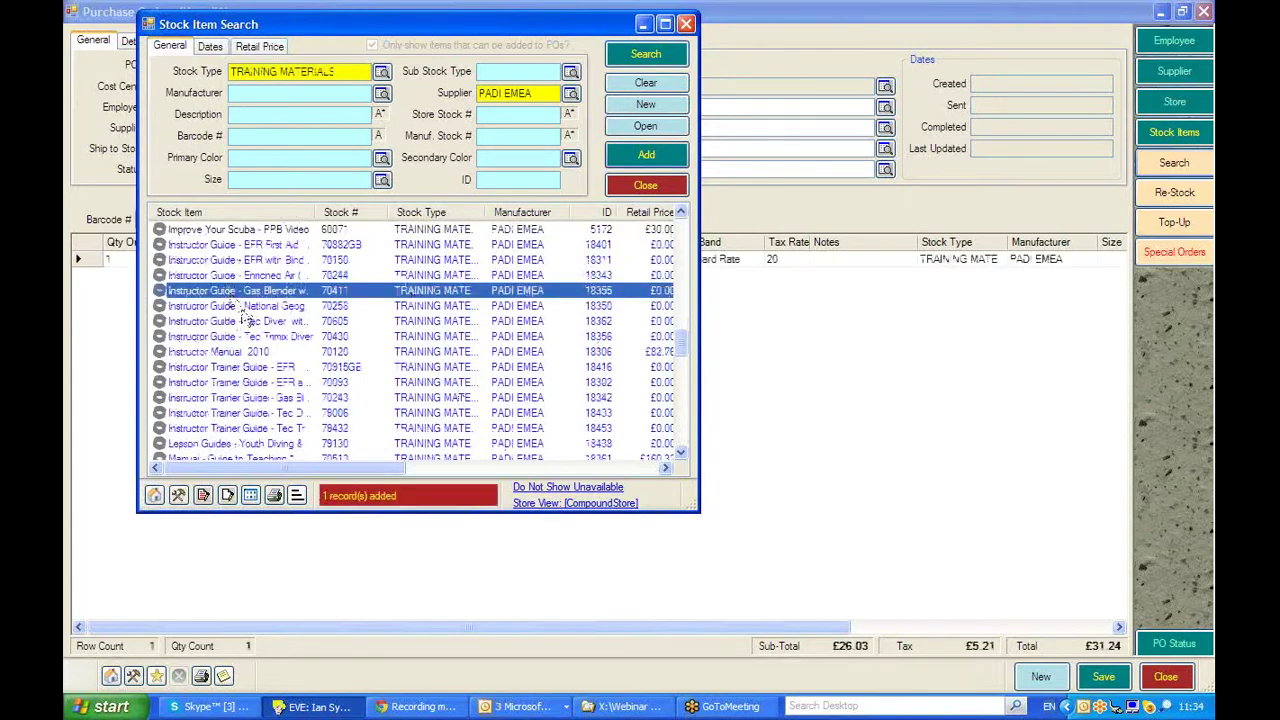
click(243, 323)
double_click(243, 323)
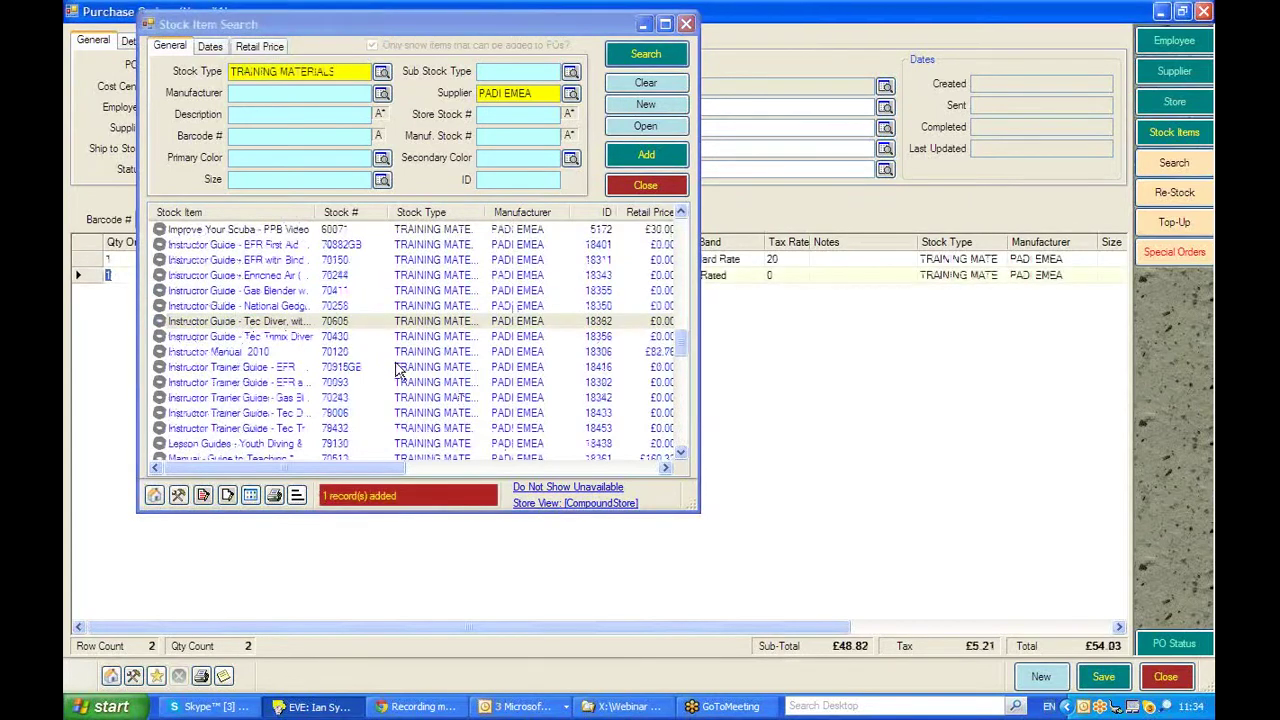
click(680, 423)
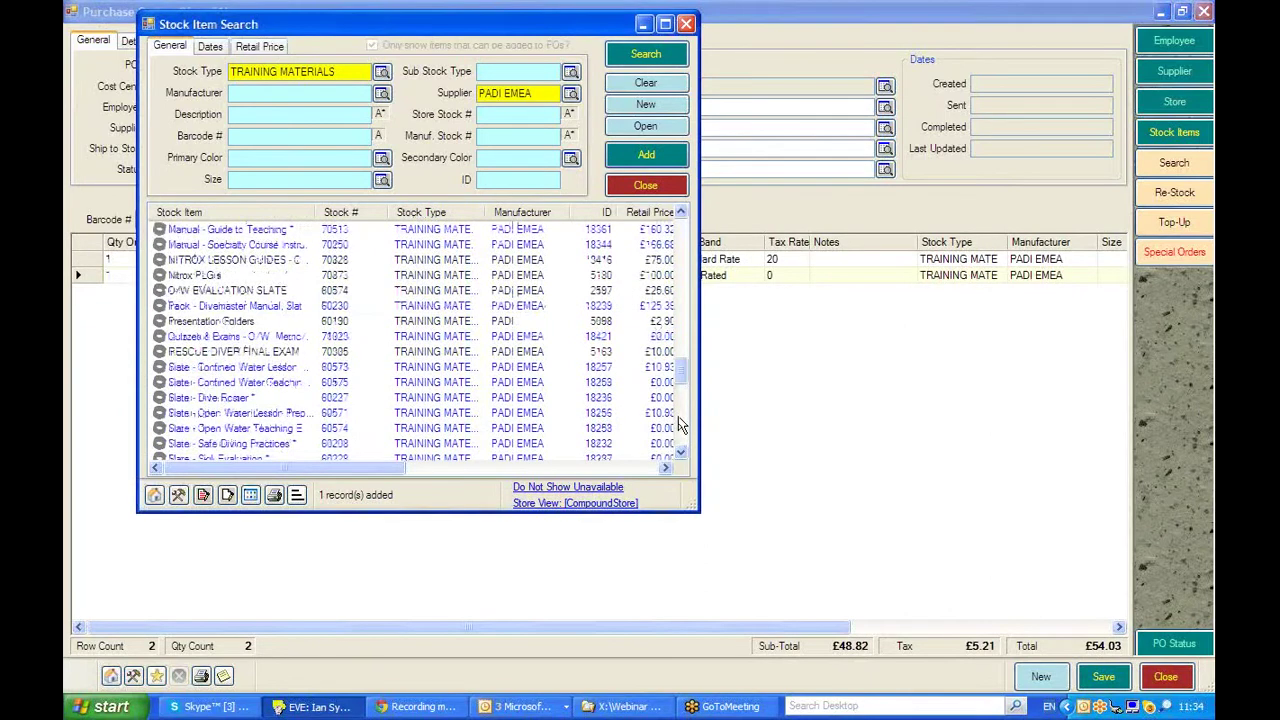
double_click(240, 368)
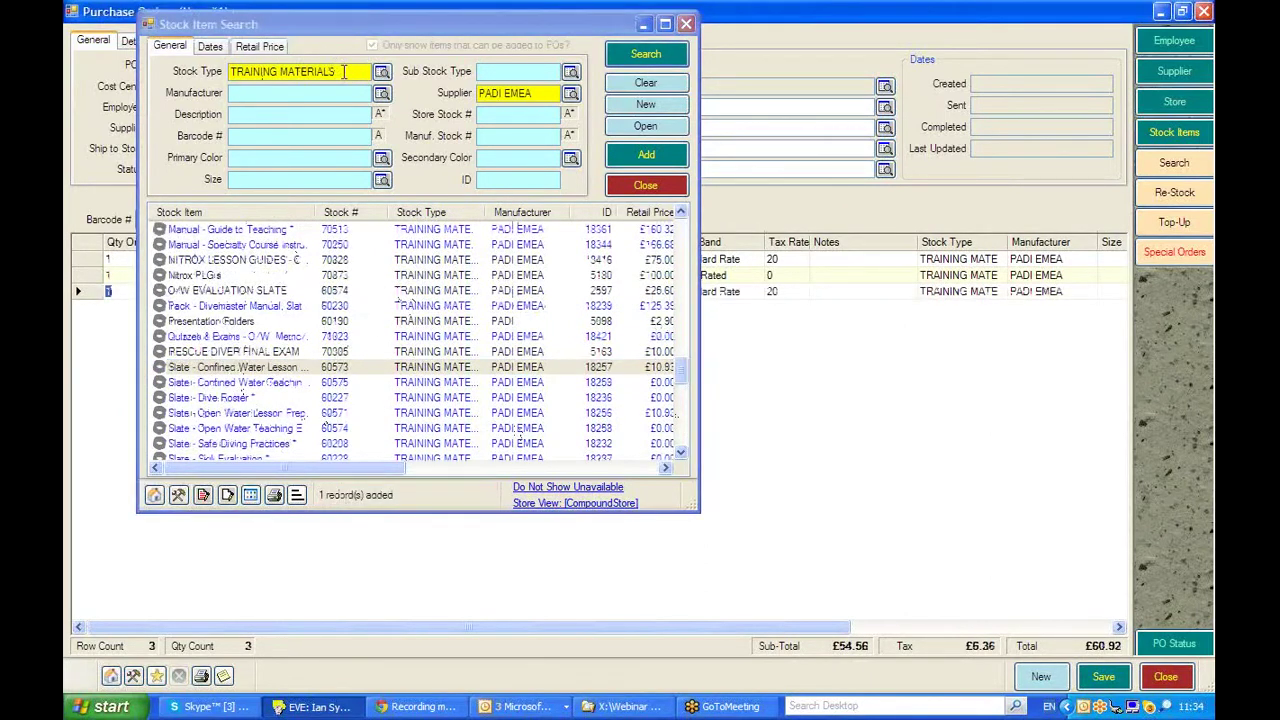
click(645, 185)
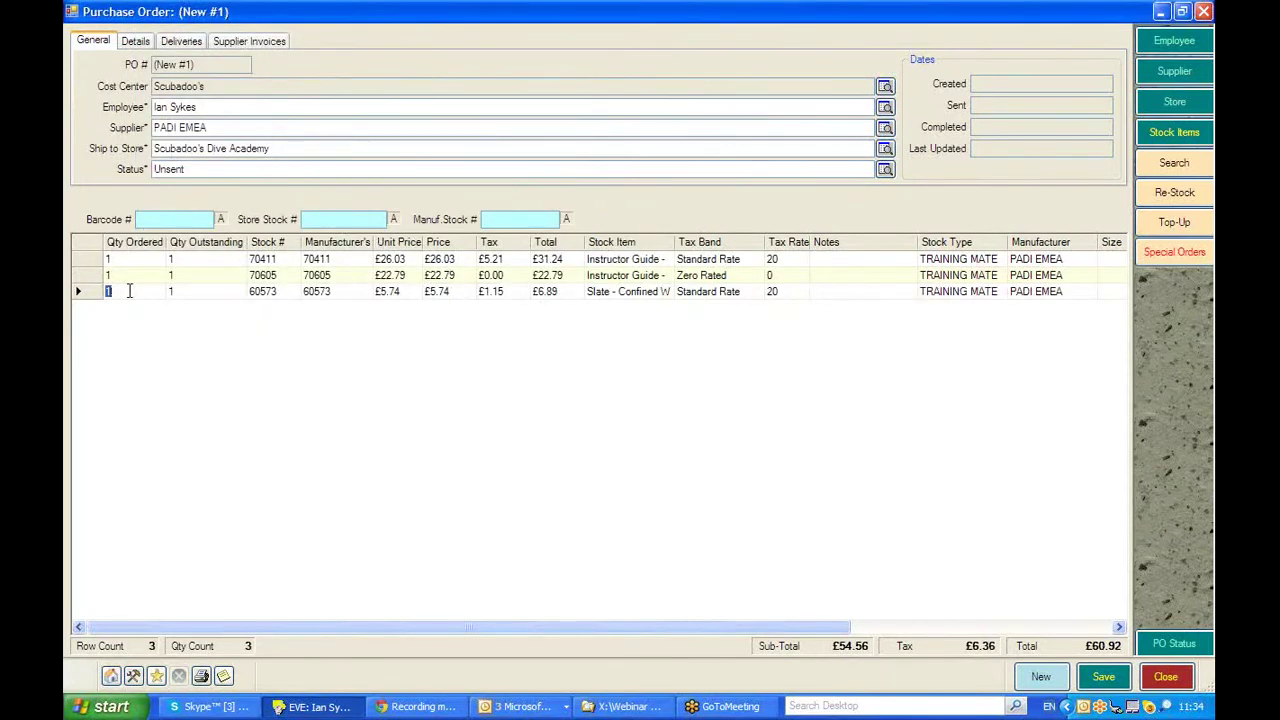
- Set the confined water slate quantity to 3, making the total £74.69
text(3)
key(Up)
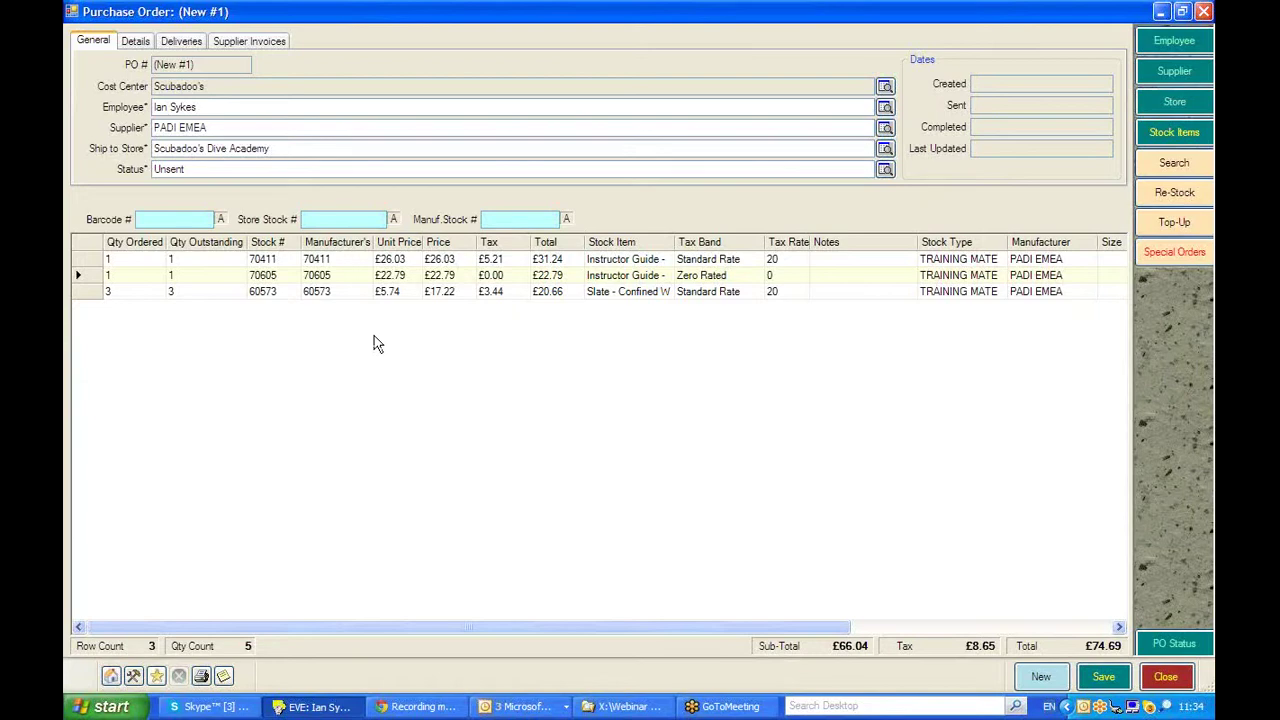
click(322, 216)
click(517, 219)
- Open the Top-Up PO Wizard and tick the 'Only add items' option
click(1166, 228)
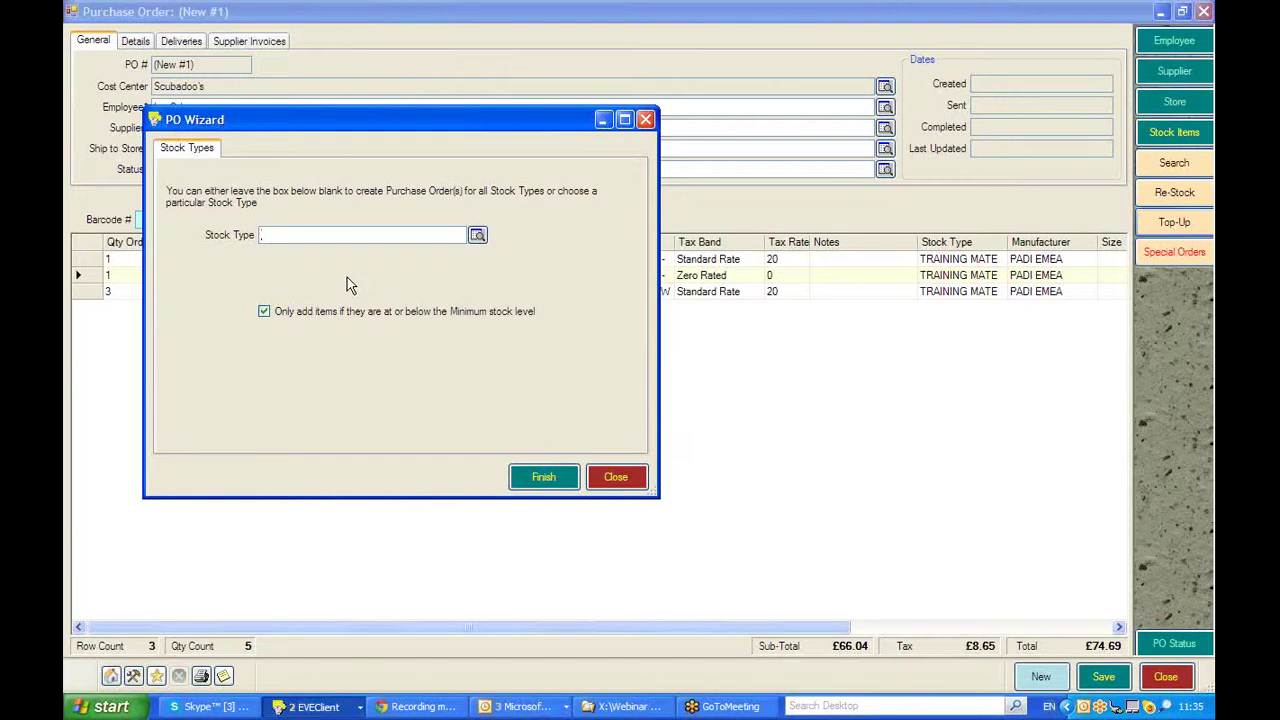
click(263, 312)
- Finish the top-up wizard, then open Re-Stock's Stock Item Search for PADI EMEA
click(541, 480)
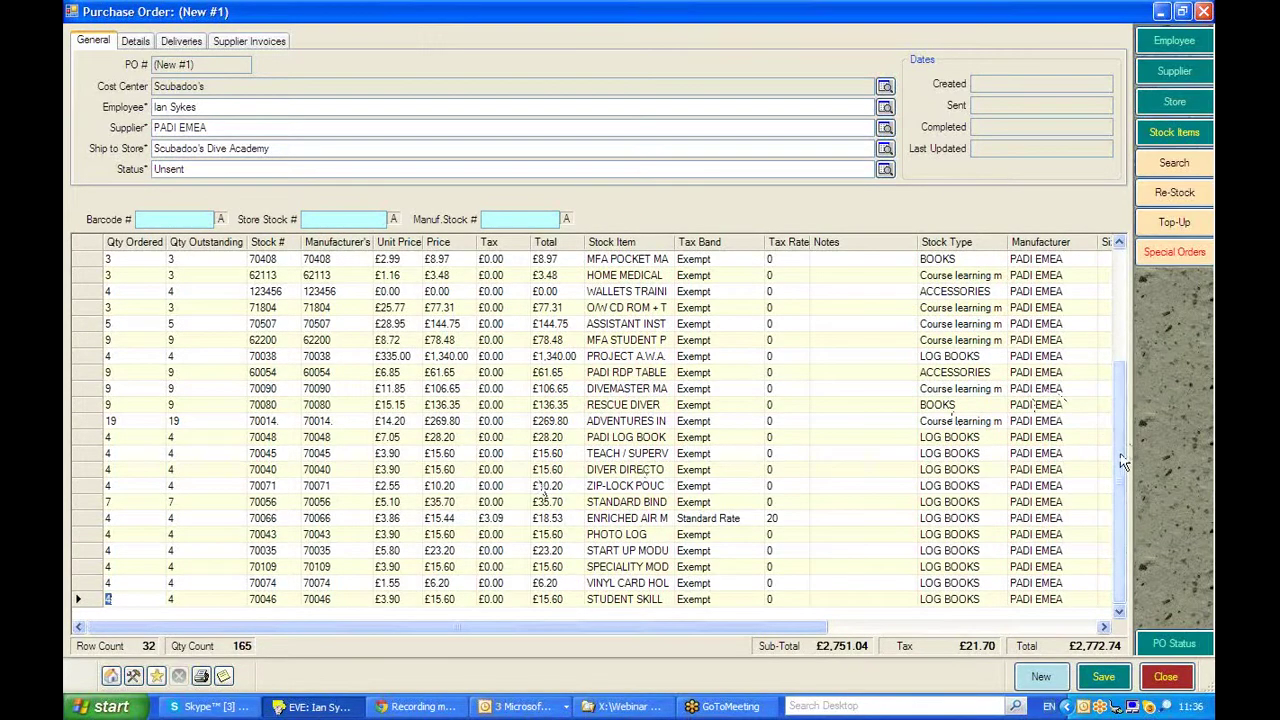
drag(1121, 441, 1123, 311)
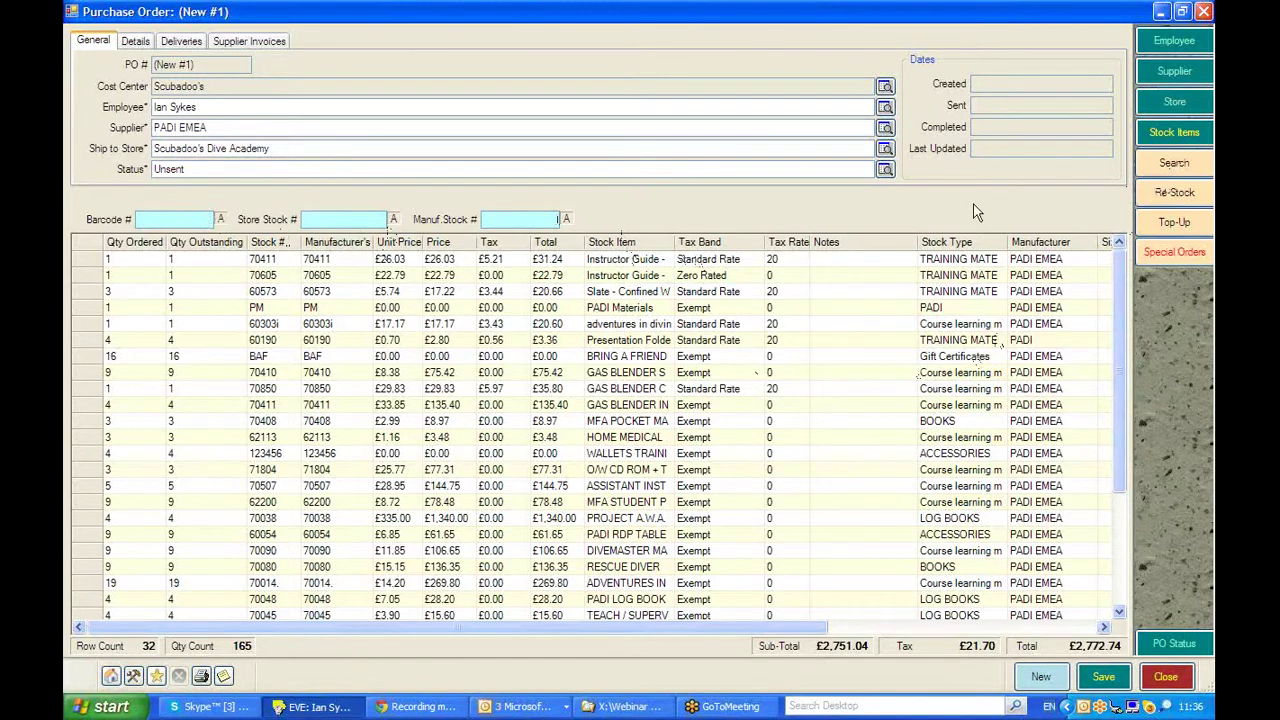
click(1172, 192)
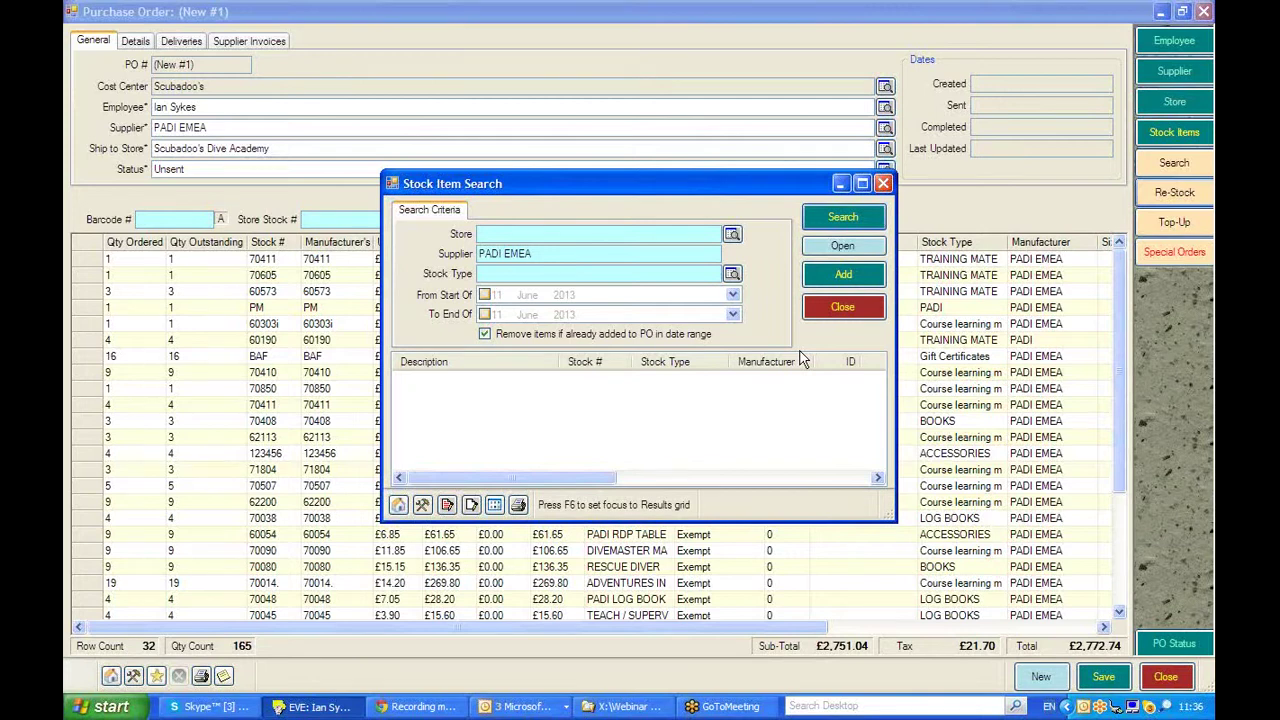
- Search stock for Scubadoo's Dive Academy with both date limits on, starting January
click(509, 232)
text(Scubadoo's Dive Academy)
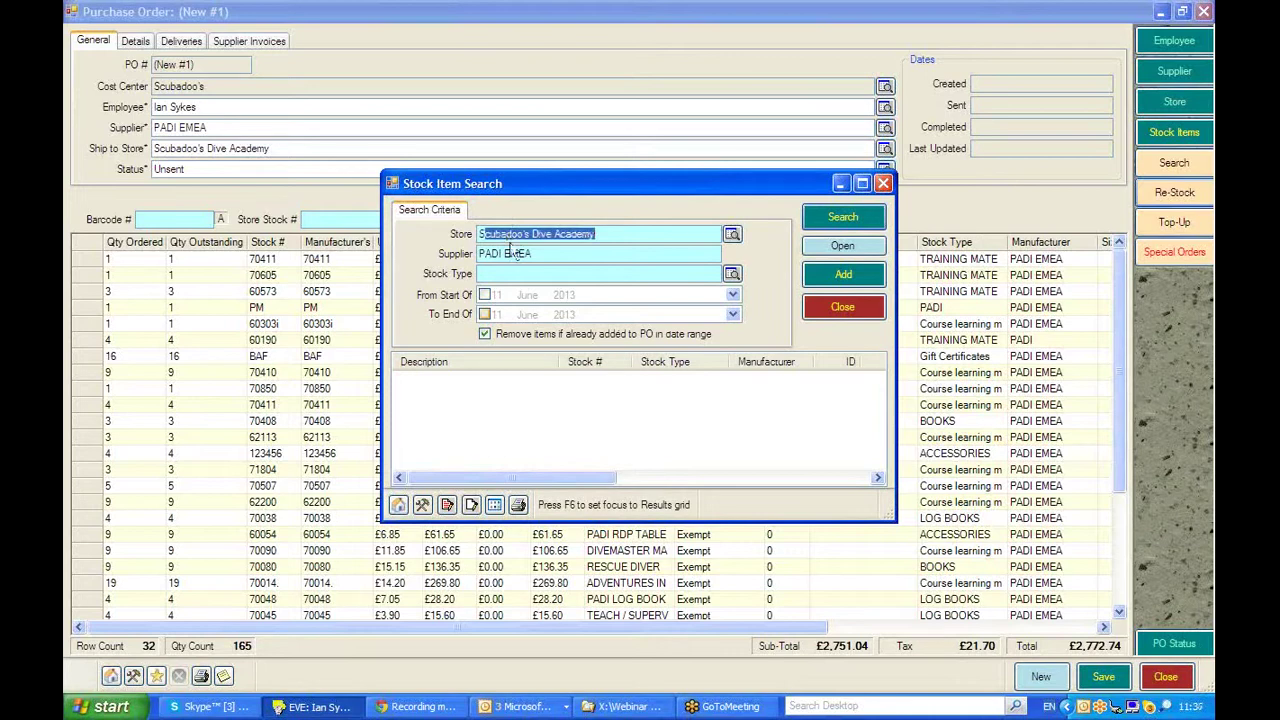
key(Return)
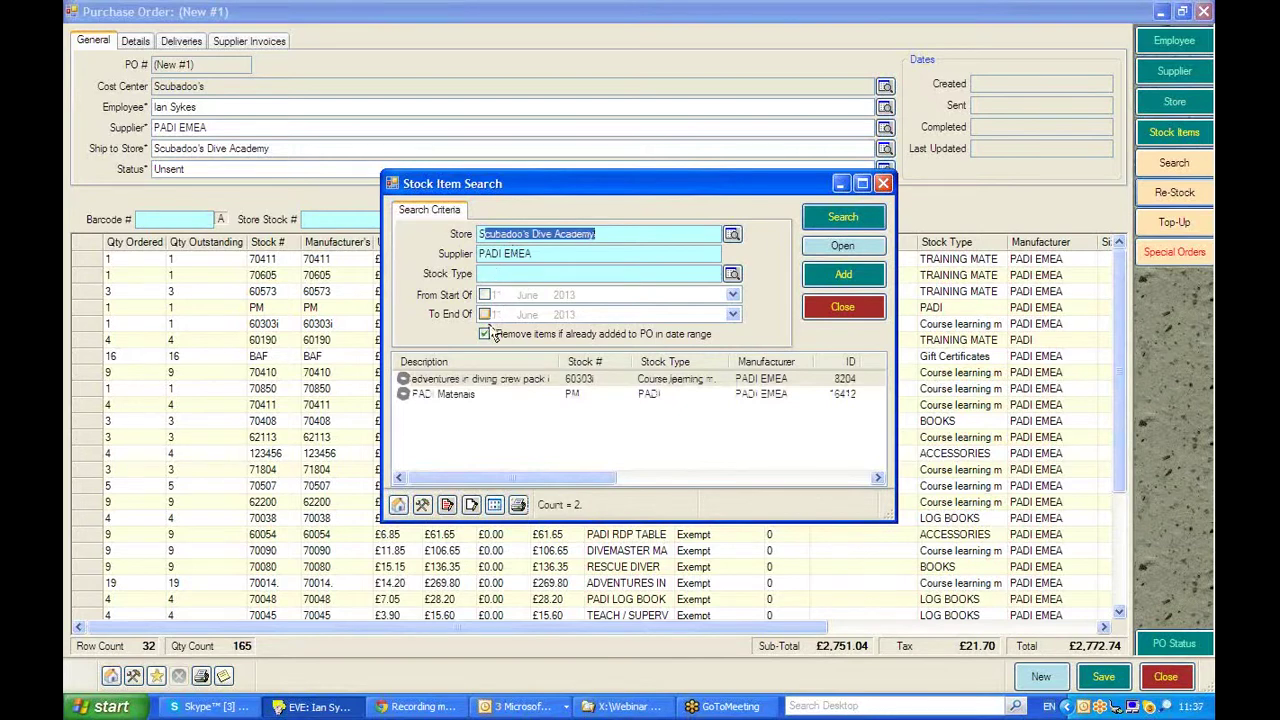
click(484, 296)
click(484, 314)
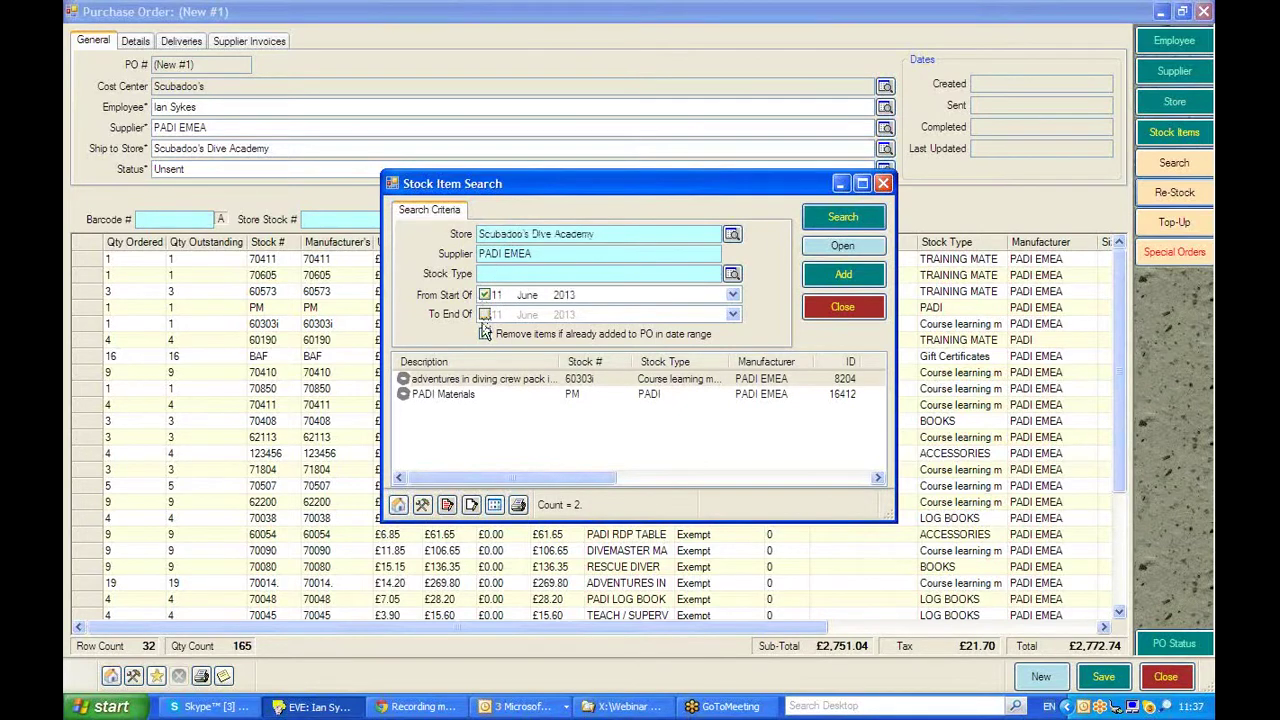
click(528, 297)
scroll(530, 301, down, 1)
scroll(530, 301, down, 4)
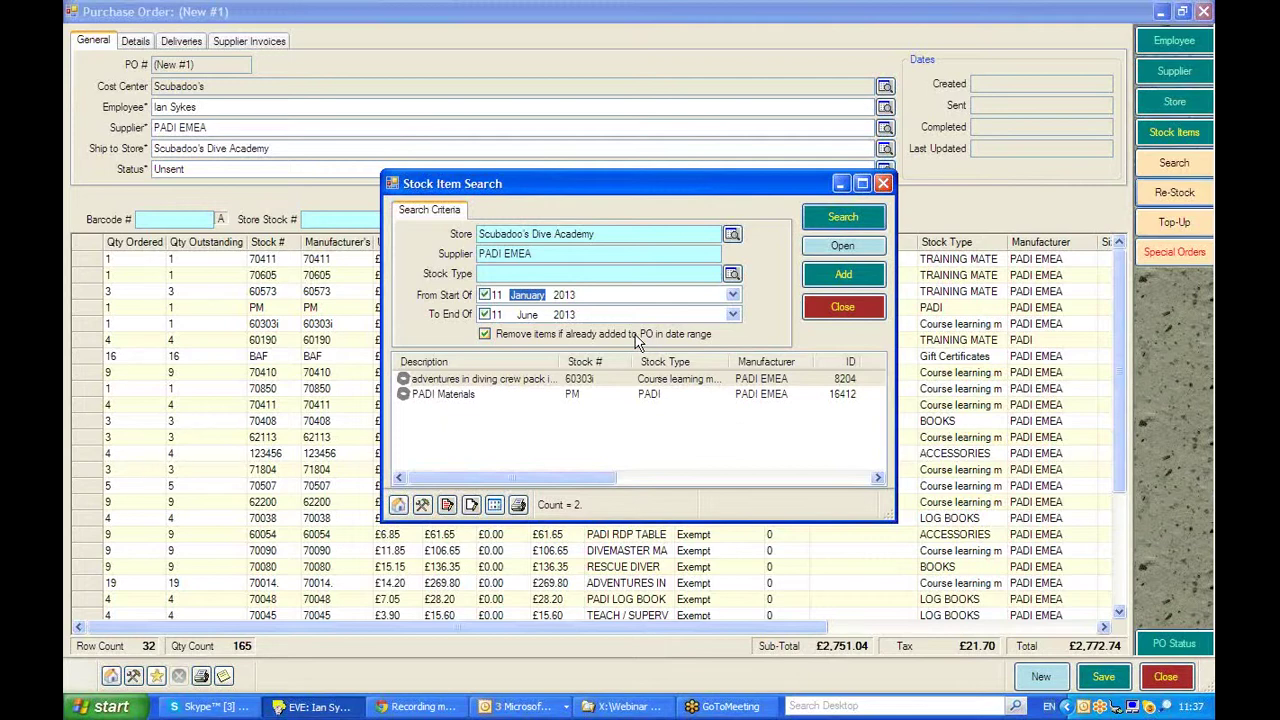
- Add one adventures in diving crew pack and one PADI Materials, then close the search
click(824, 278)
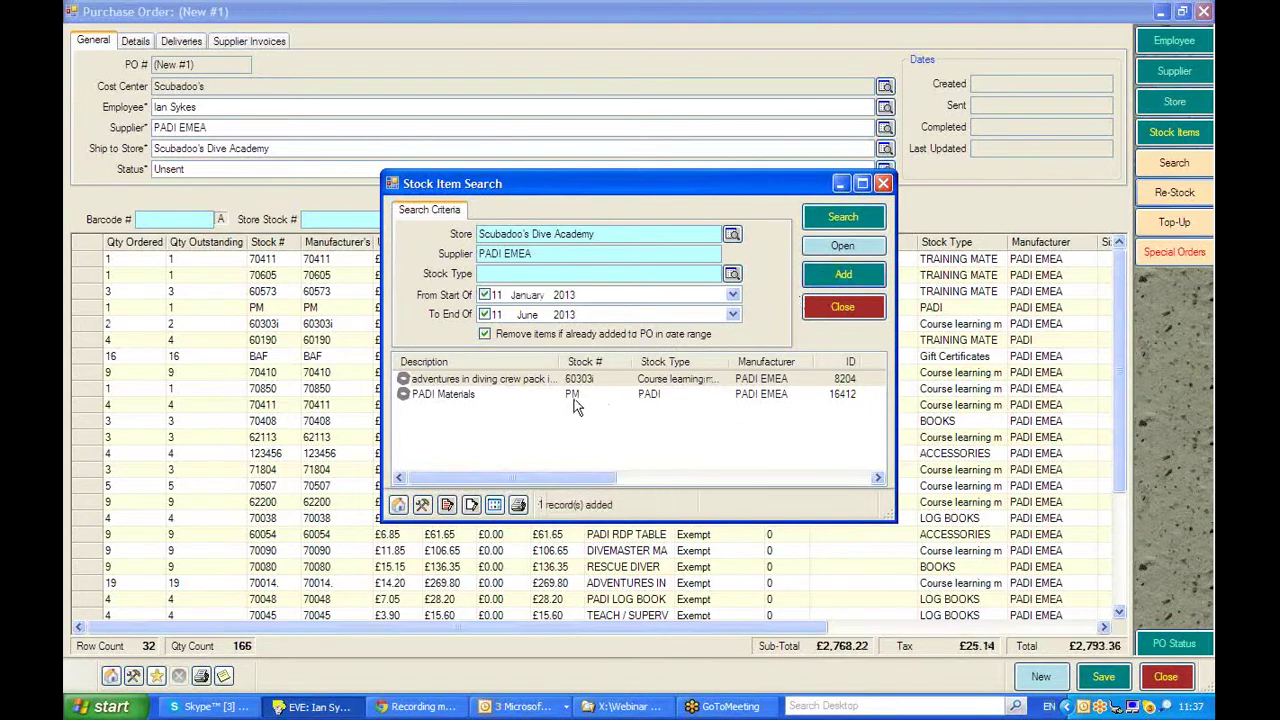
click(578, 396)
click(866, 278)
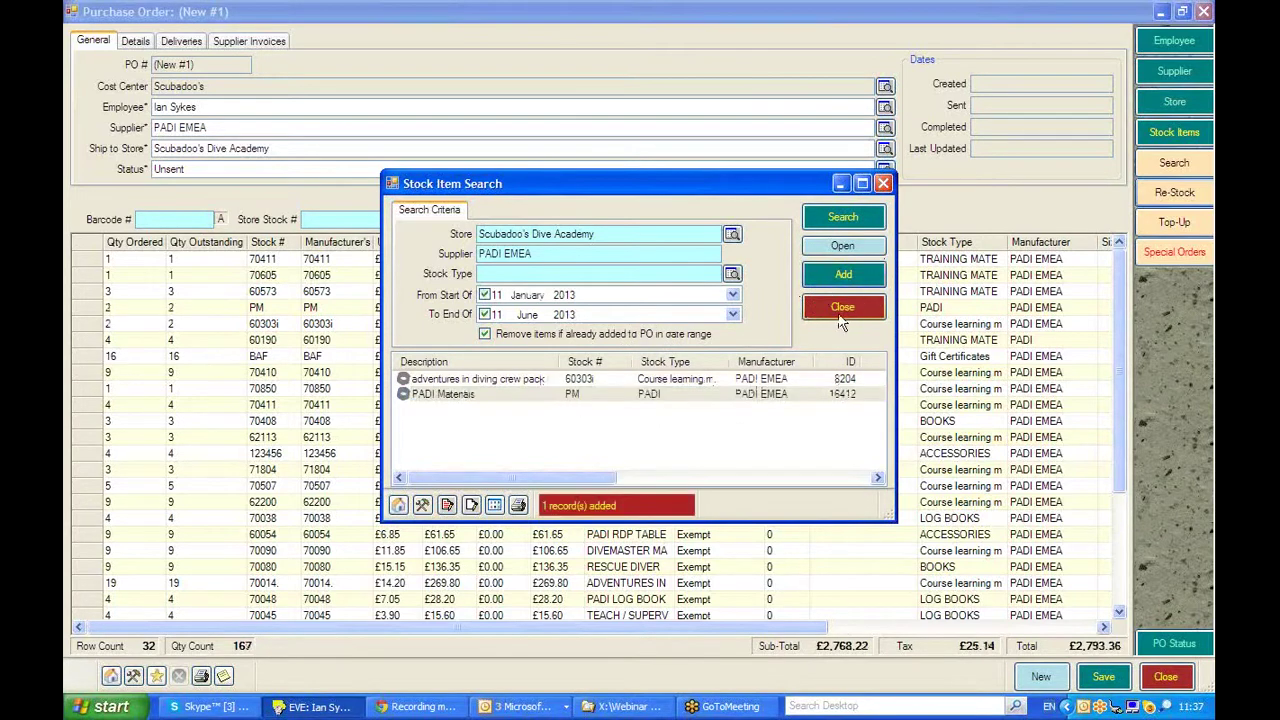
click(840, 310)
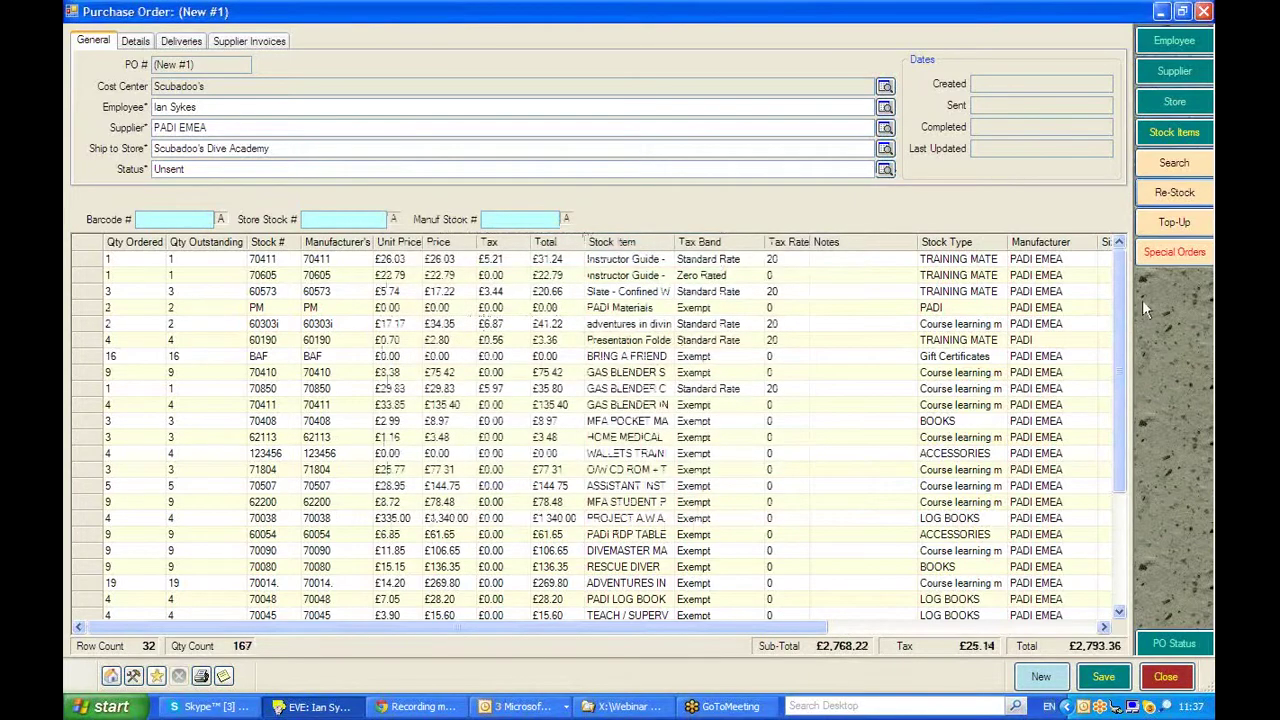
- Lower the quantities ordered for BAF to 10, 70410 to 6 and 70411 to 3
drag(1120, 295, 1112, 270)
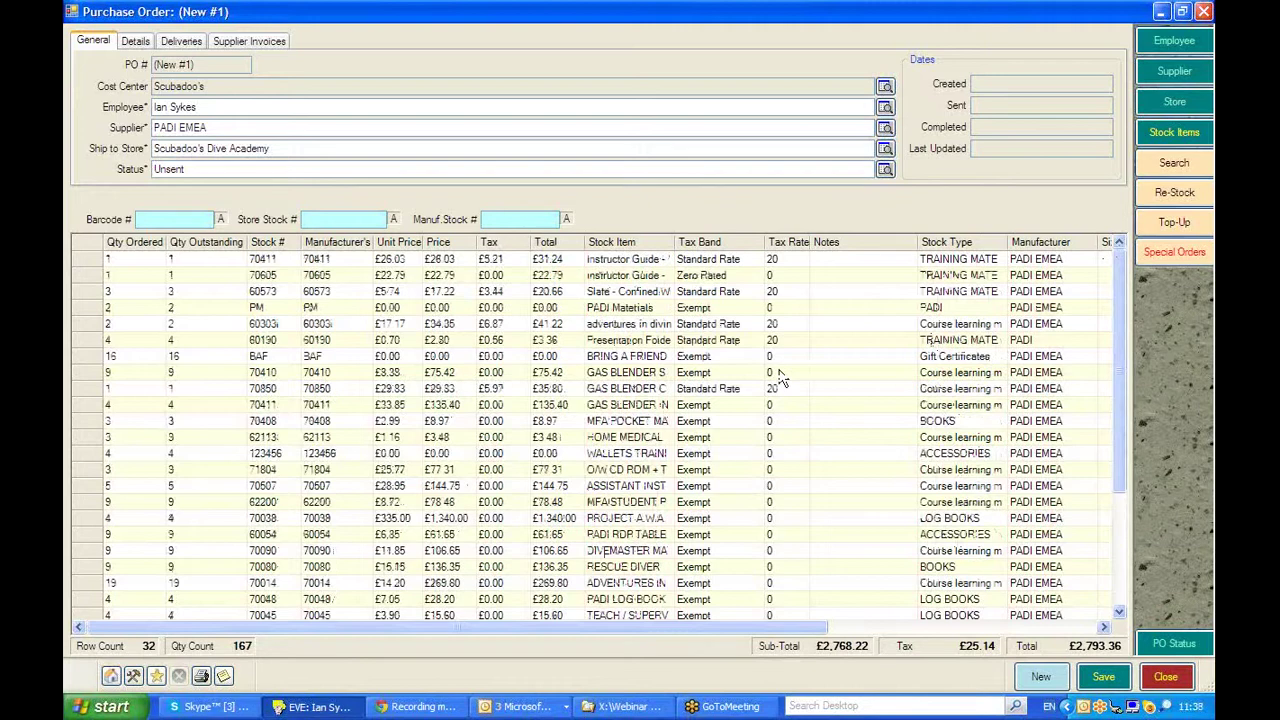
click(112, 356)
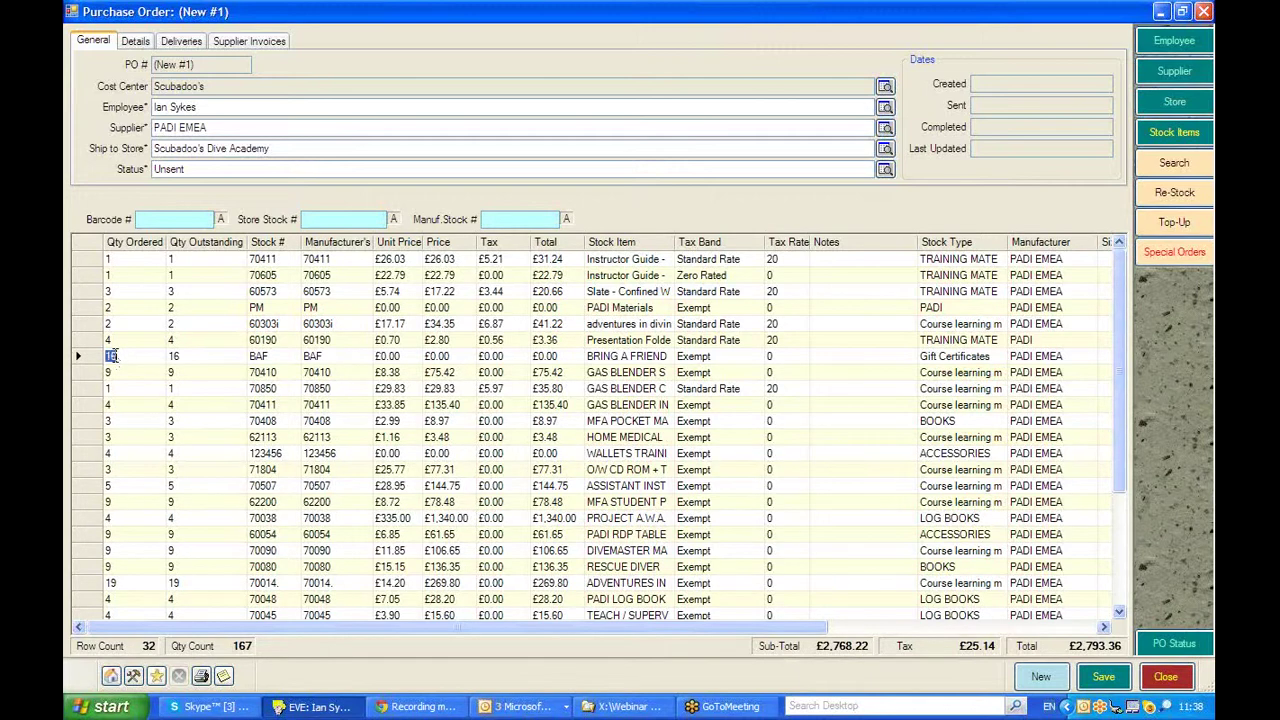
text(10)
click(128, 376)
text(6)
click(137, 389)
click(137, 405)
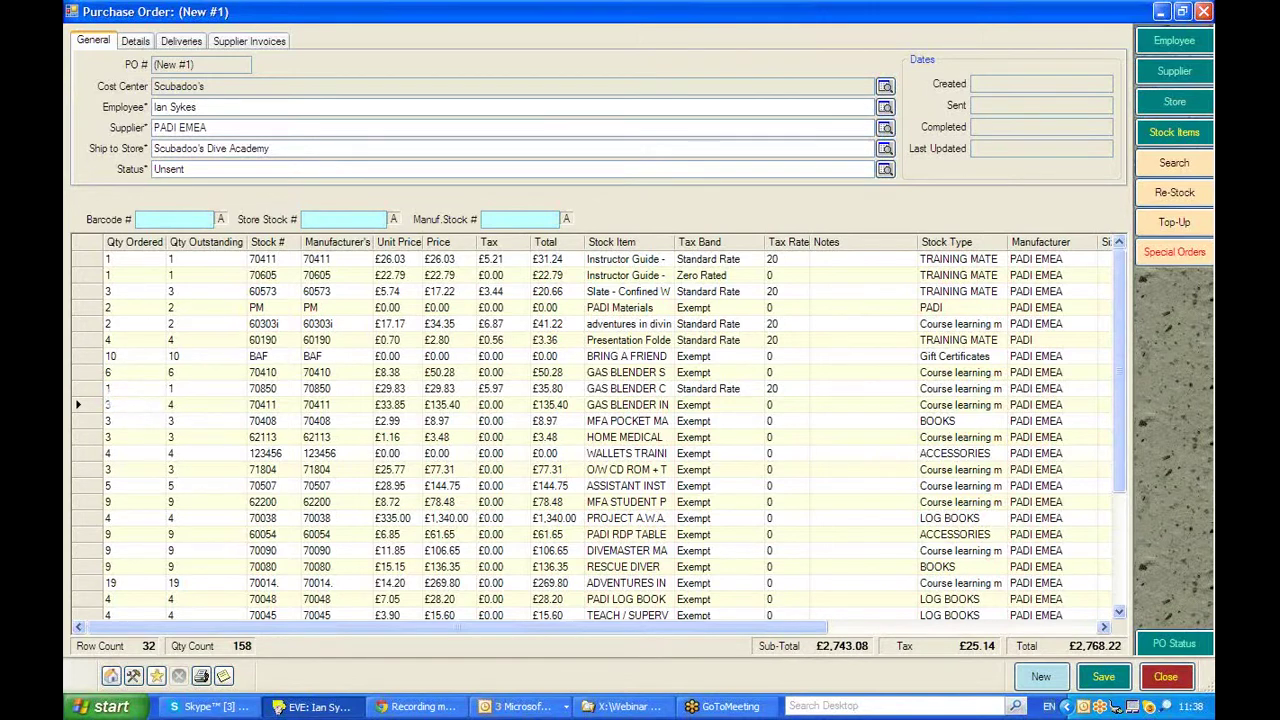
text(3)
click(125, 437)
- Change line 123456's quantity to 3 and delete the 62200 line
click(117, 455)
text(3)
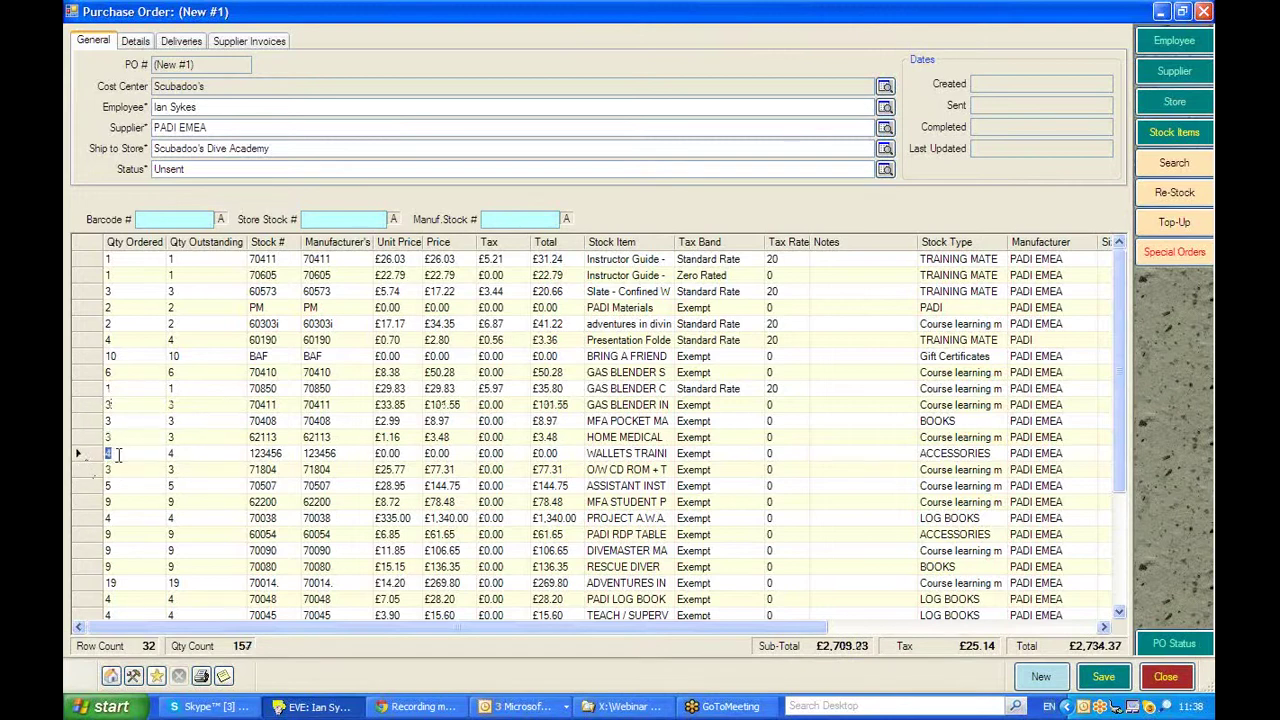
click(78, 502)
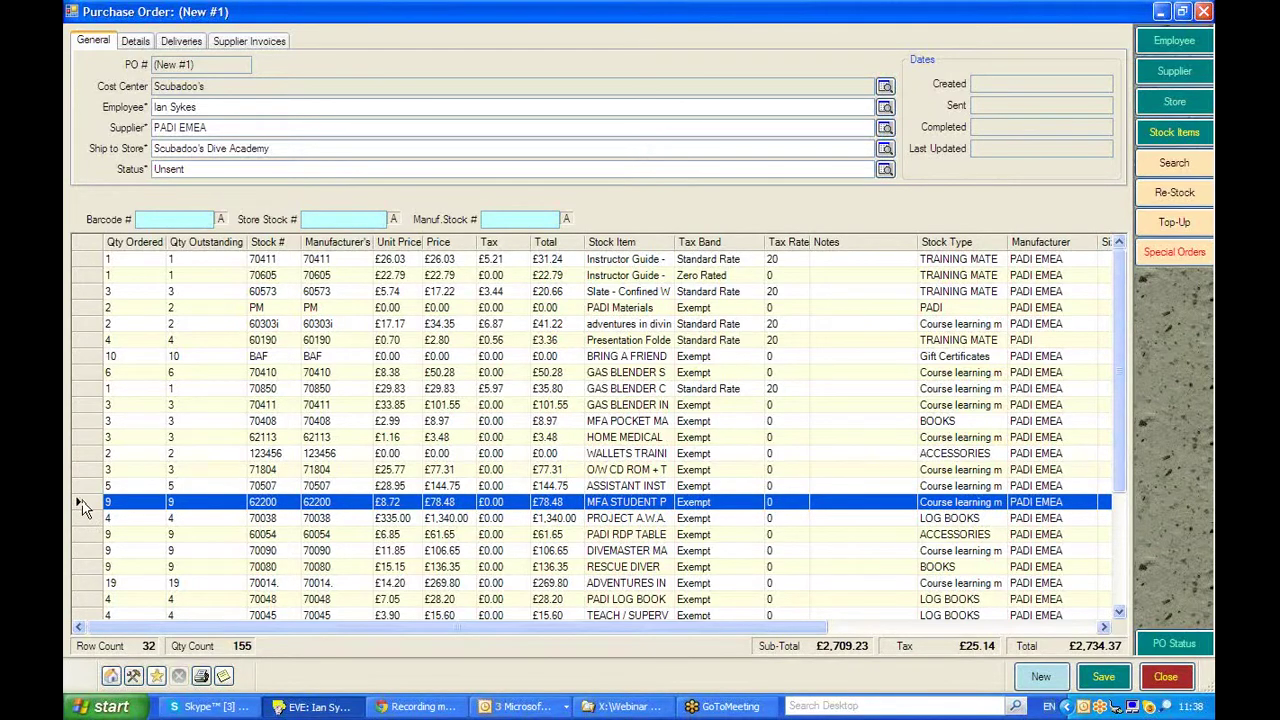
key(Delete)
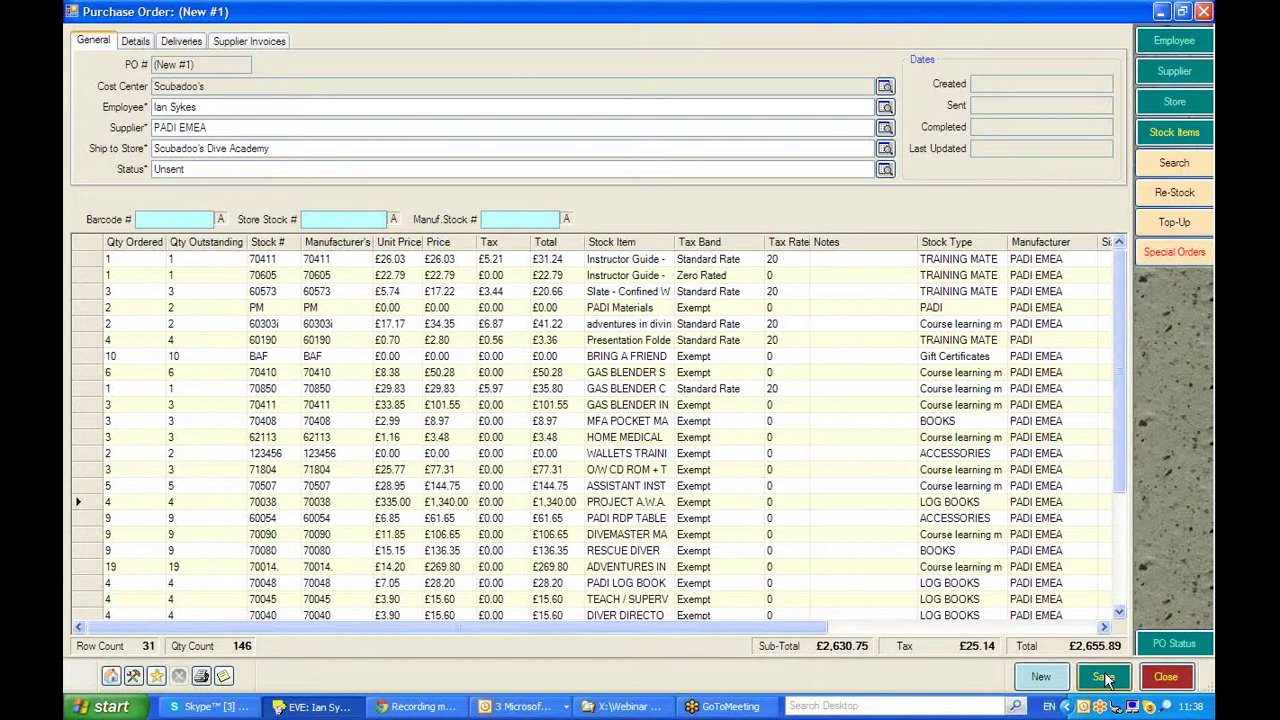
- Set the PO status to Sent and save the order as #3484
click(1176, 643)
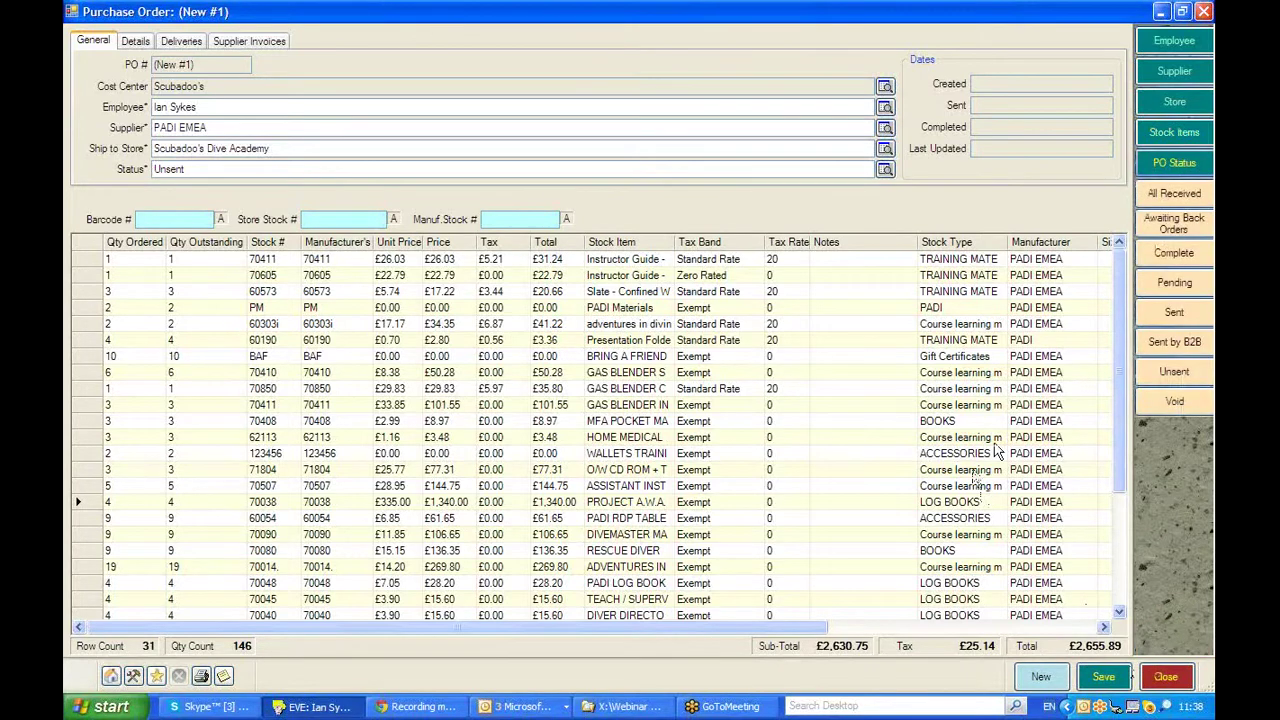
click(1170, 316)
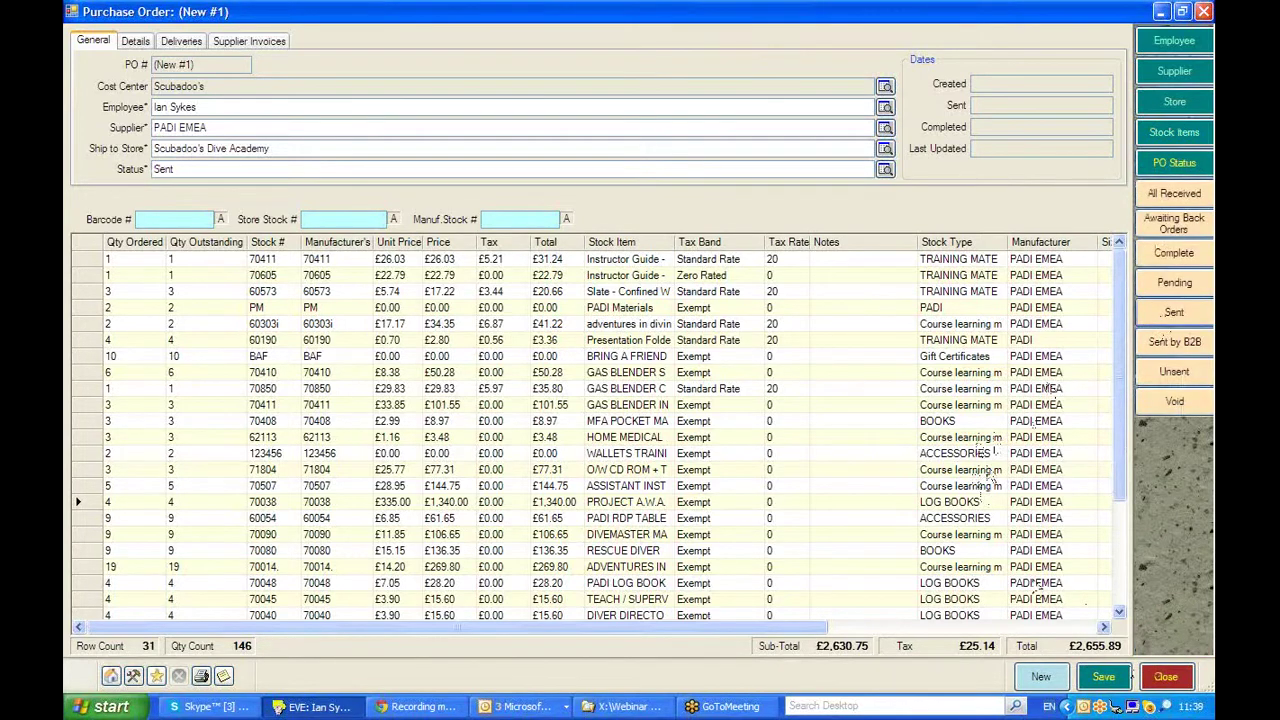
click(1103, 678)
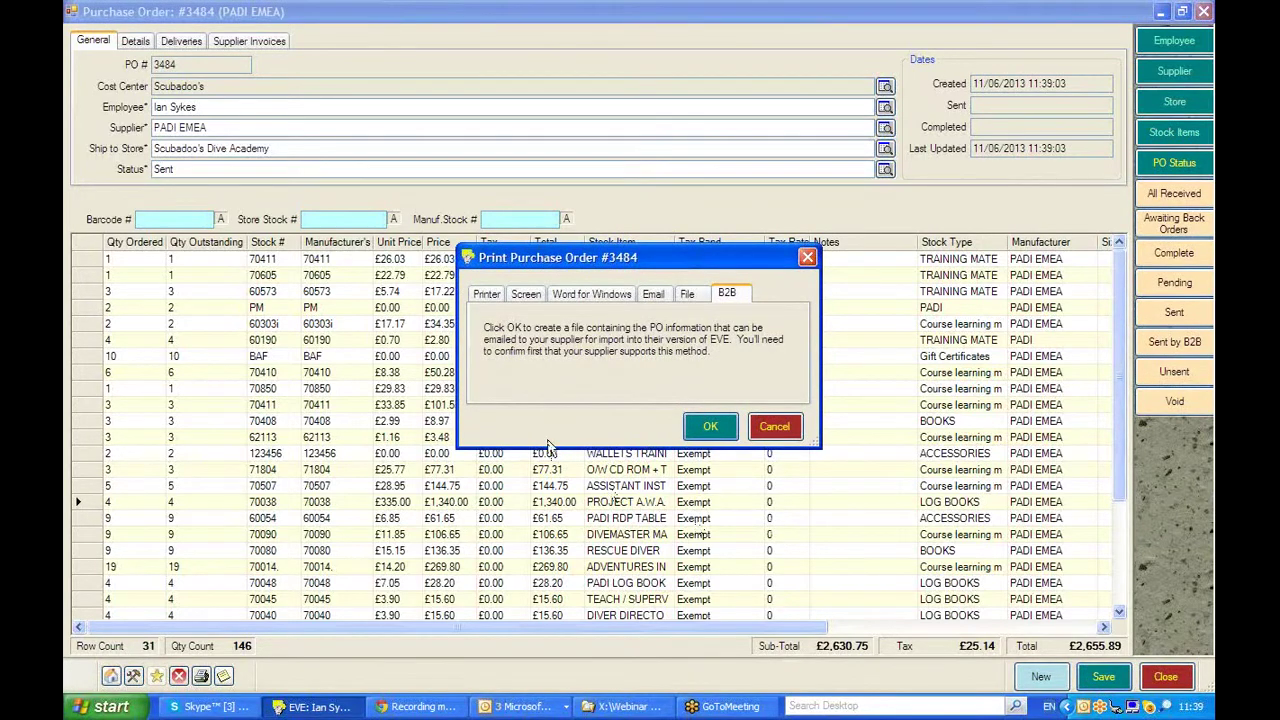
- Set PO #3484's Print dialog to e-mail the Purchase Order (A4) PDF to PADI EMEA
click(484, 294)
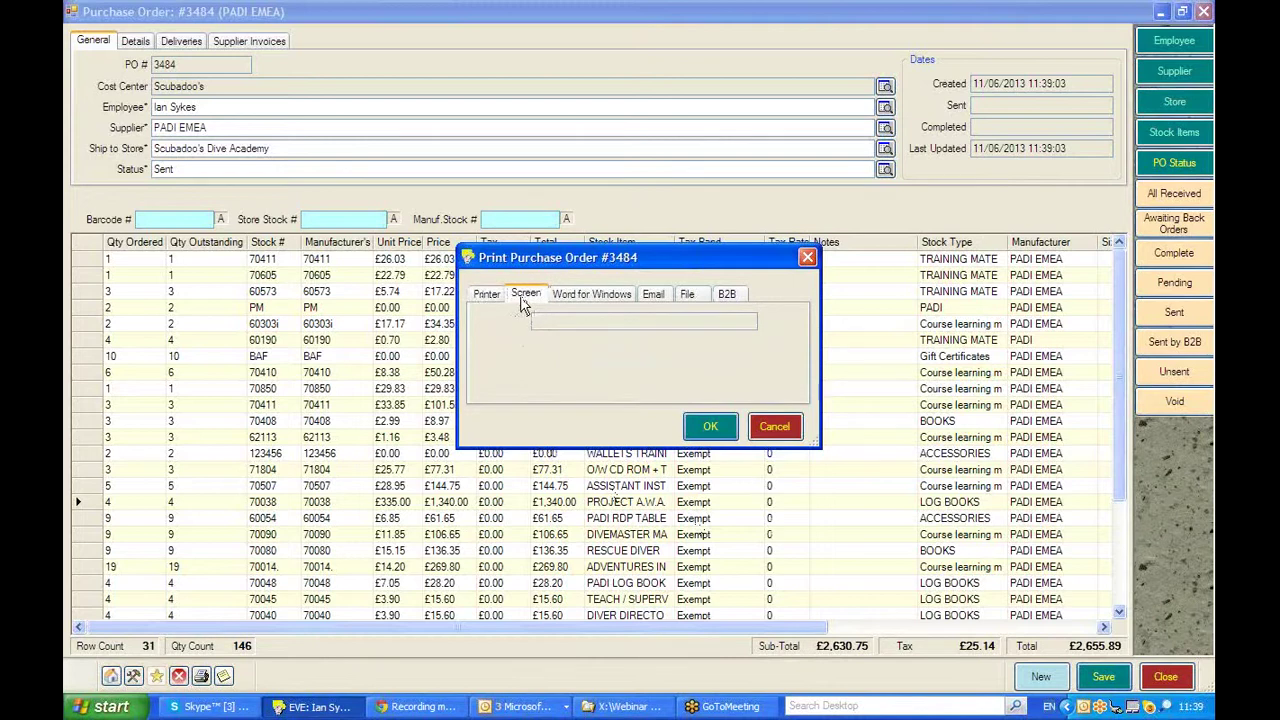
click(566, 298)
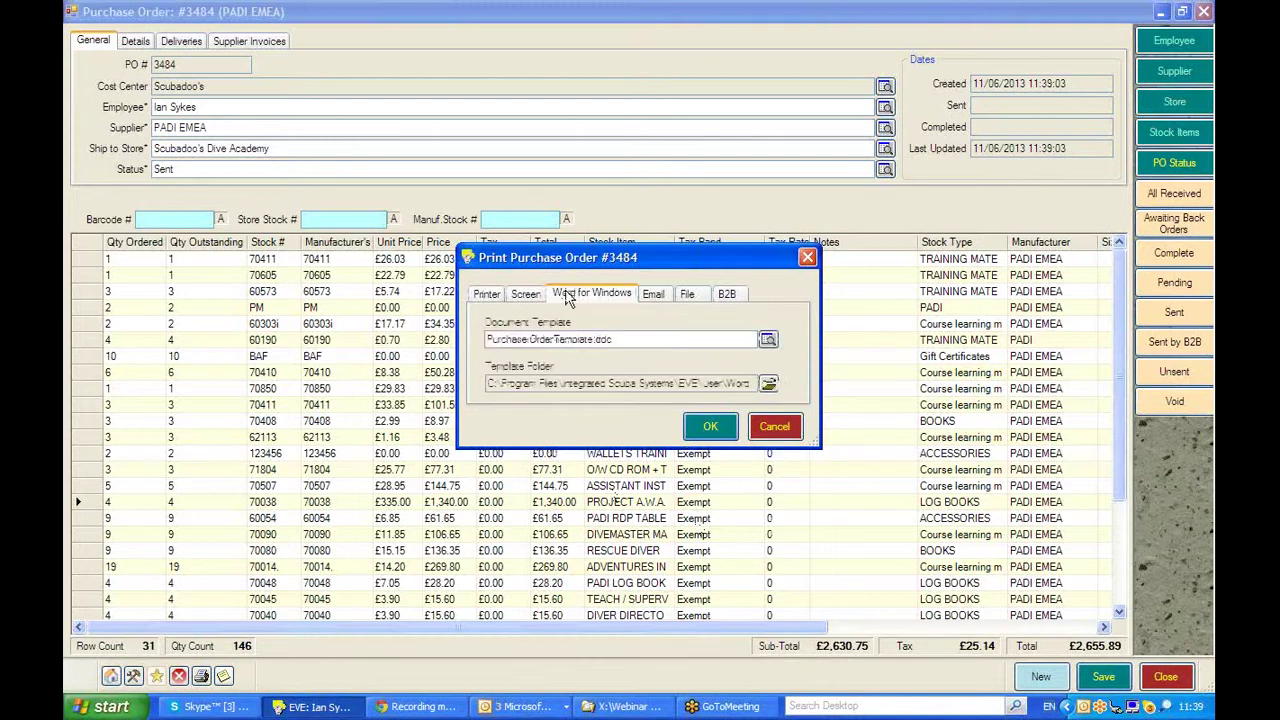
click(654, 298)
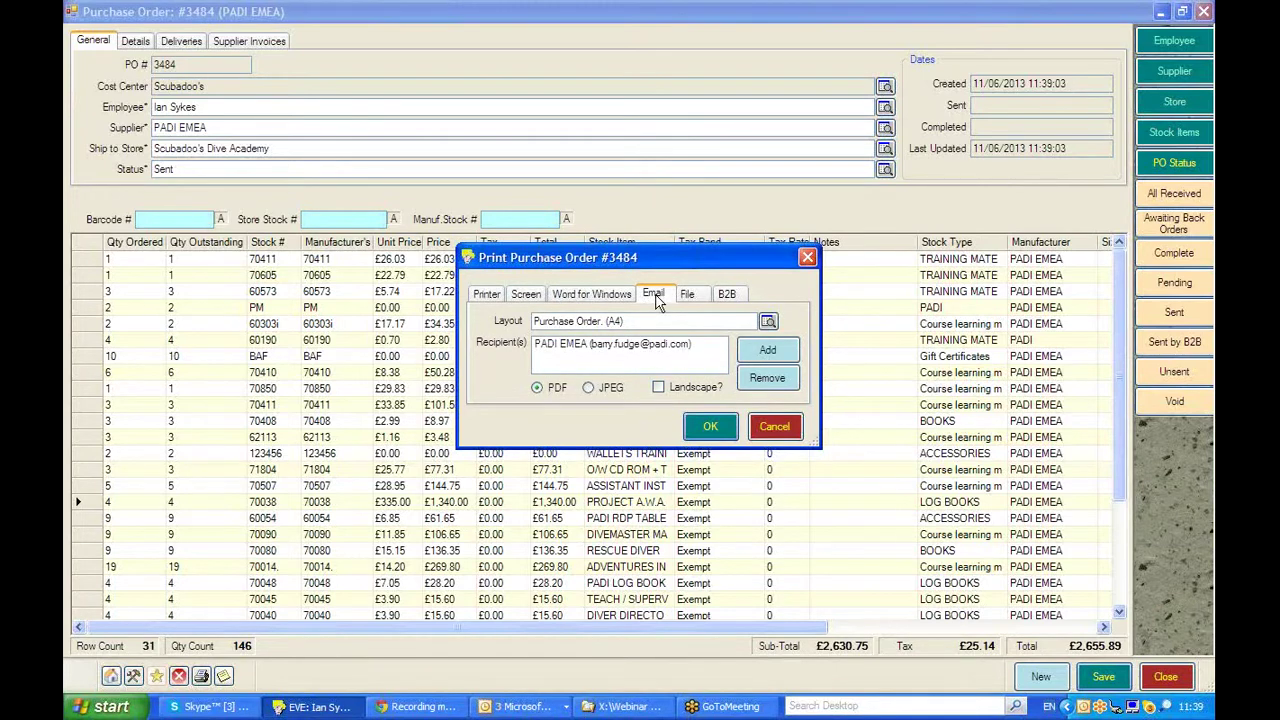
click(706, 347)
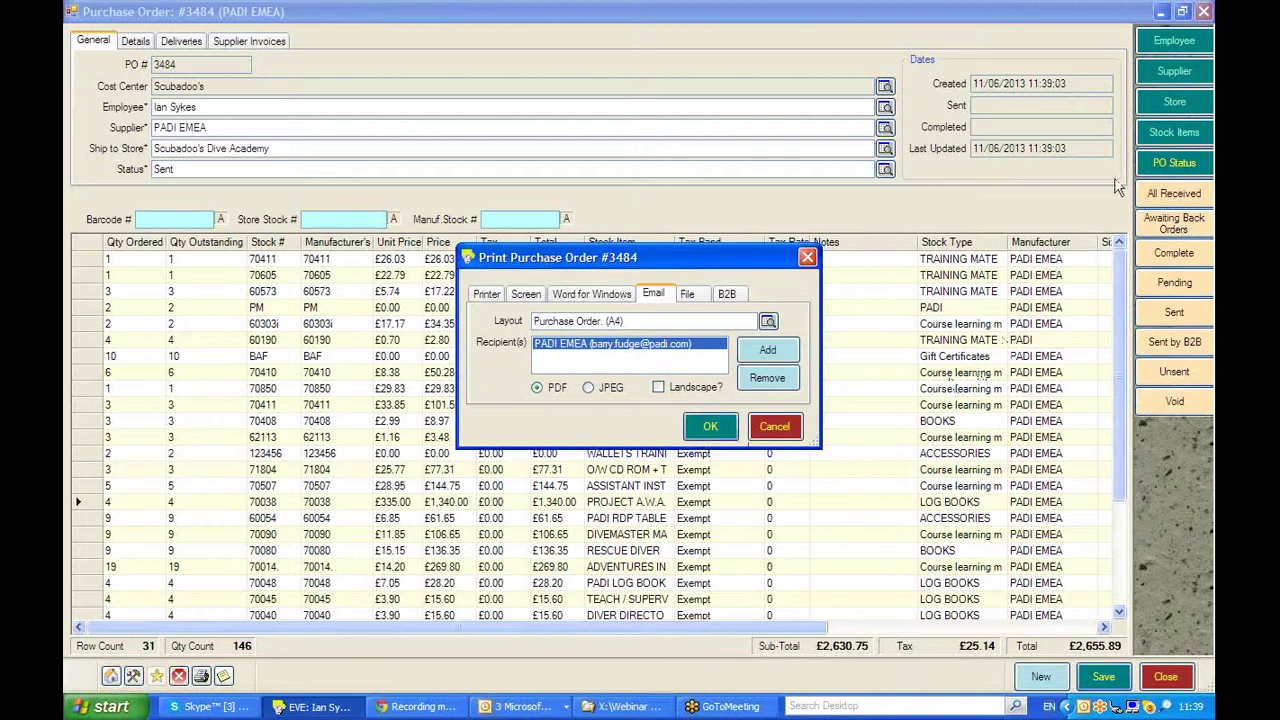
click(1205, 52)
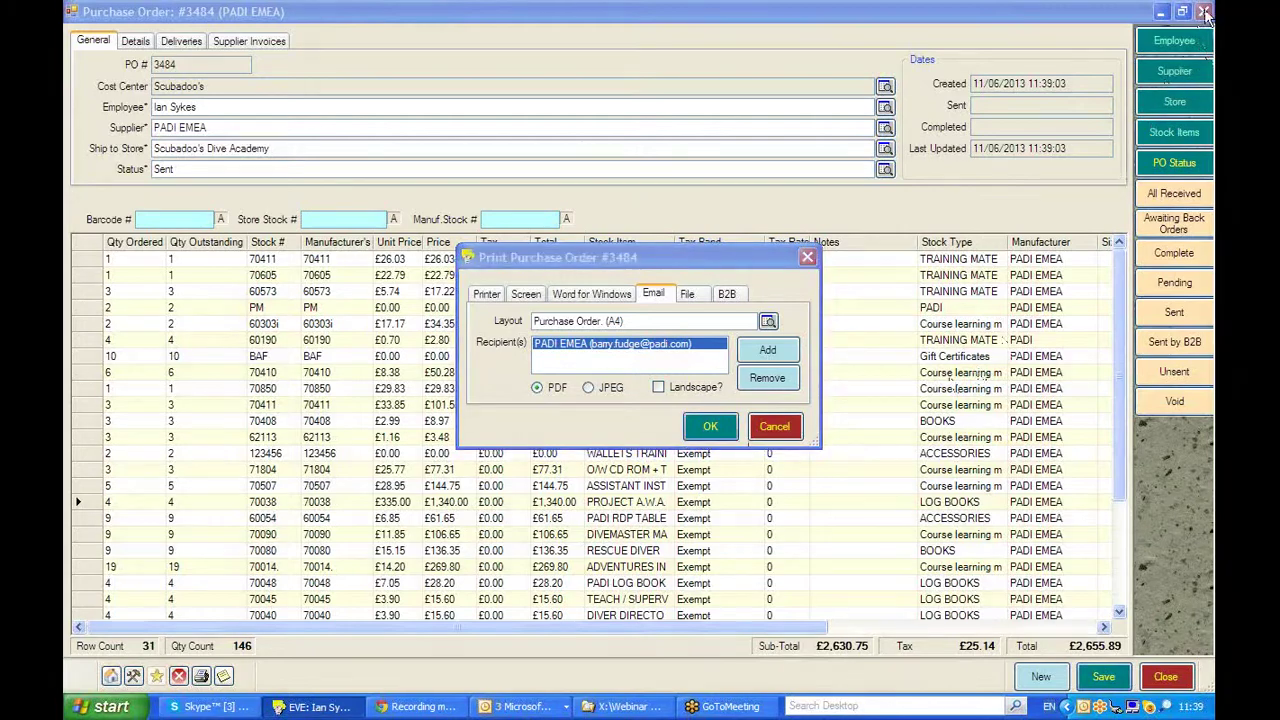